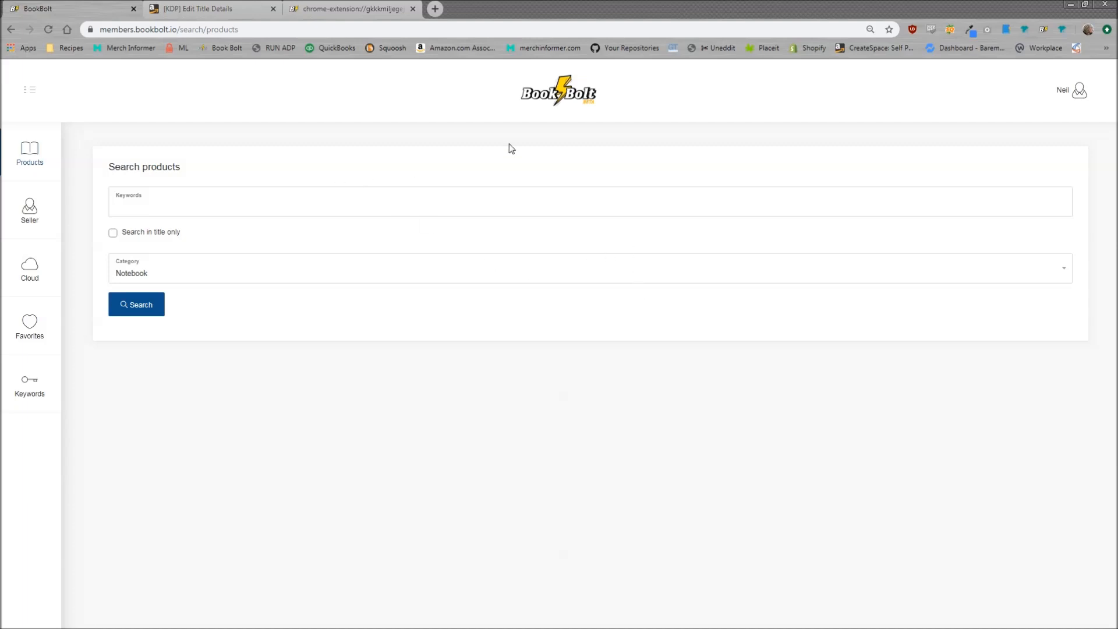
Step: Open the Book Bolt Lister extension's Chrome Web Store page from the Book Bolt account options and look over it
left_click(1079, 95)
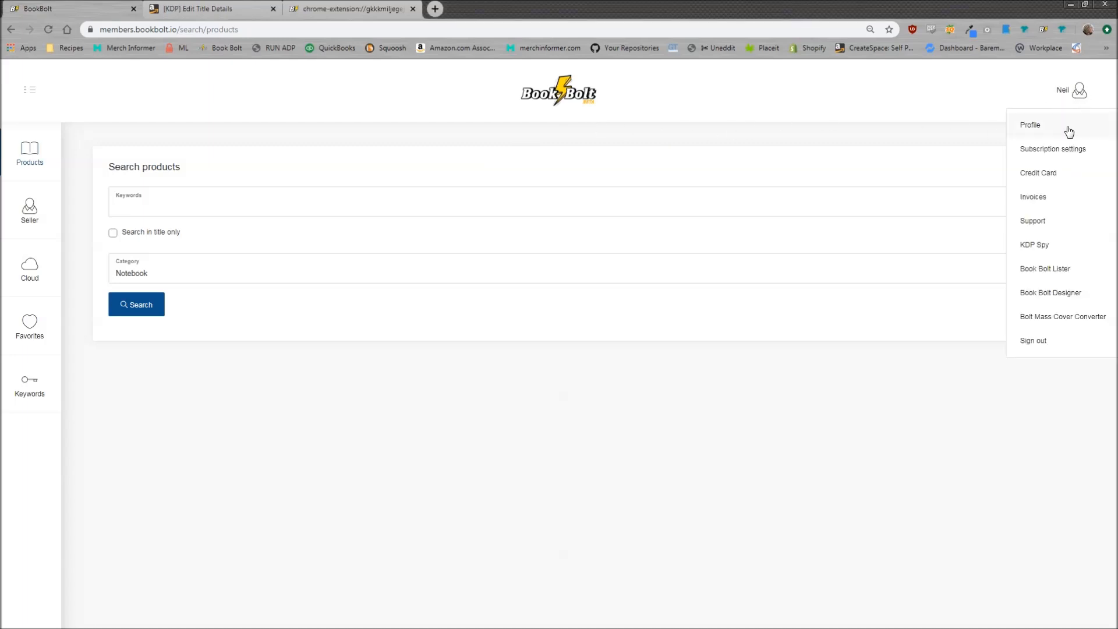
left_click(1046, 270)
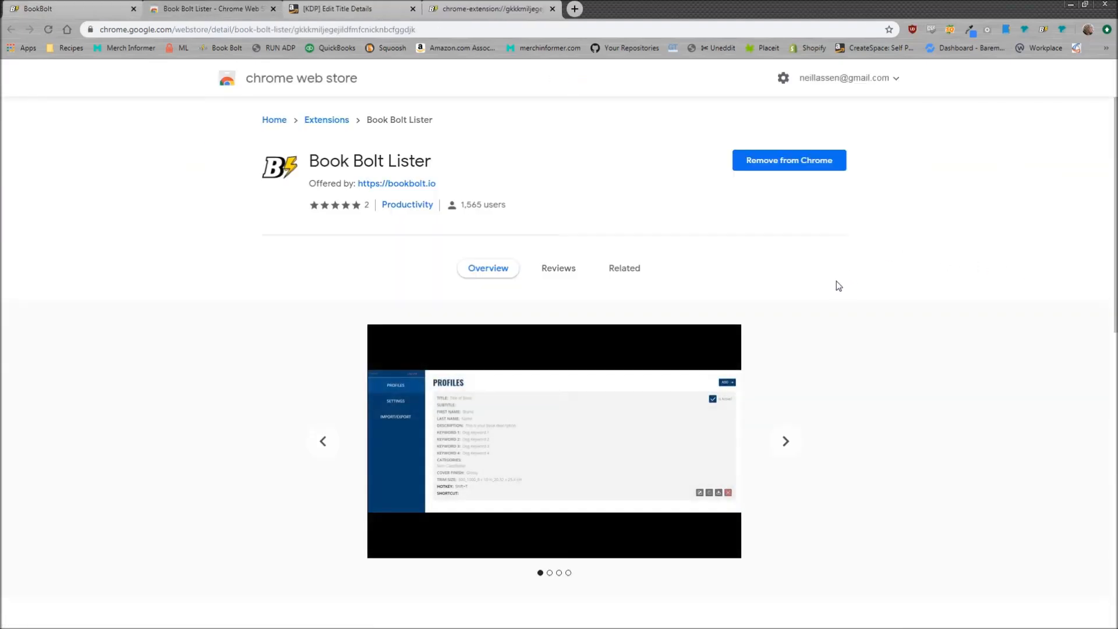
scroll(836, 282, "down", 2)
scroll(484, 255, "up", 2)
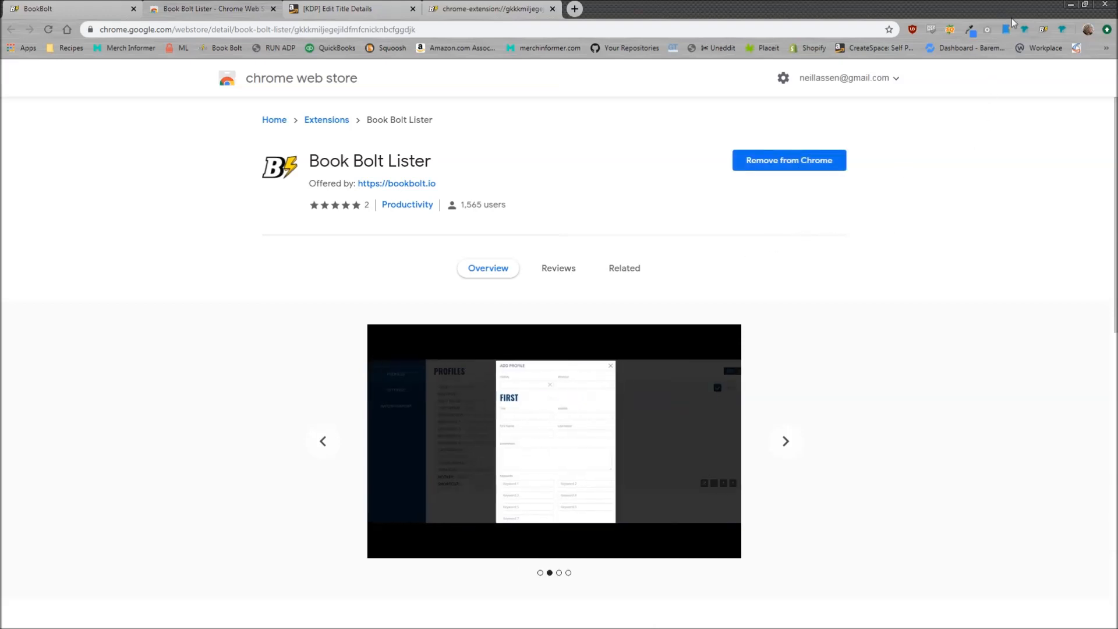
Step: Open the Book Bolt Lister extension and start a new profile with Shift+R as its hotkey
left_click(1043, 30)
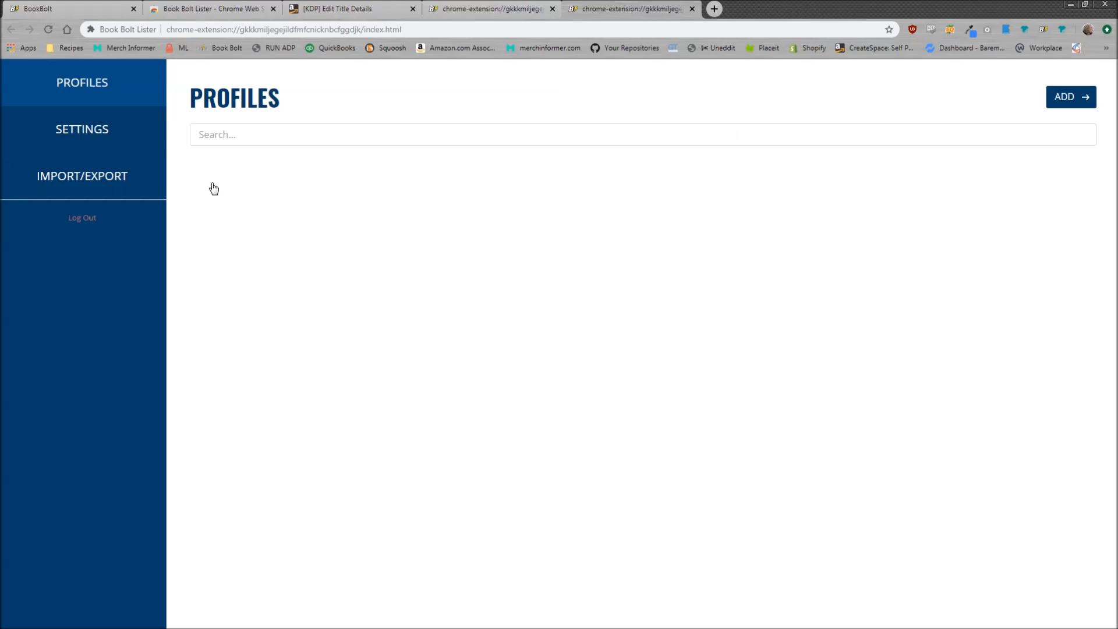
left_click(1075, 104)
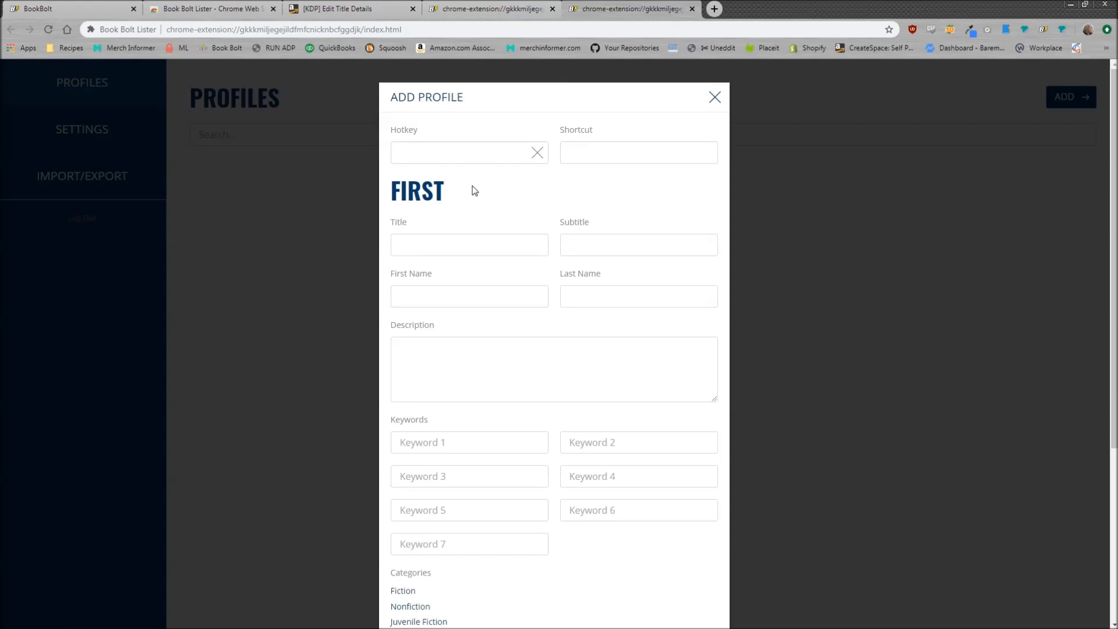
left_click(440, 151)
key("shift+r")
scroll(571, 249, "down", 5)
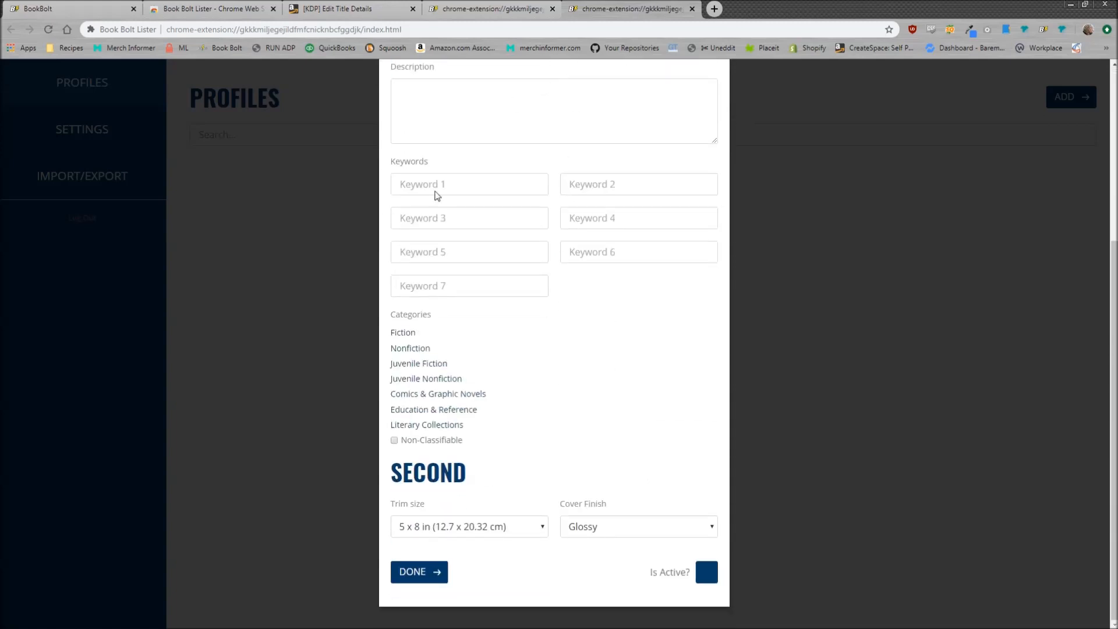
scroll(522, 390, "up", 5)
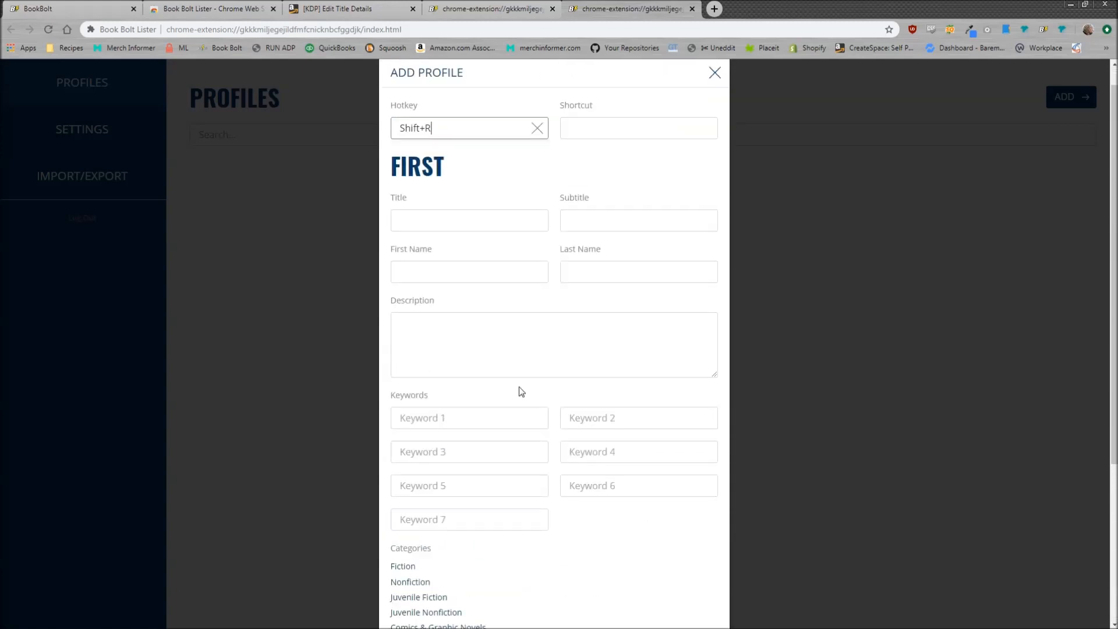
Step: Enter the title "Fishing Log Book" and the subtitle "Great log book to write down the type of fish you caught and where"
left_click(445, 224)
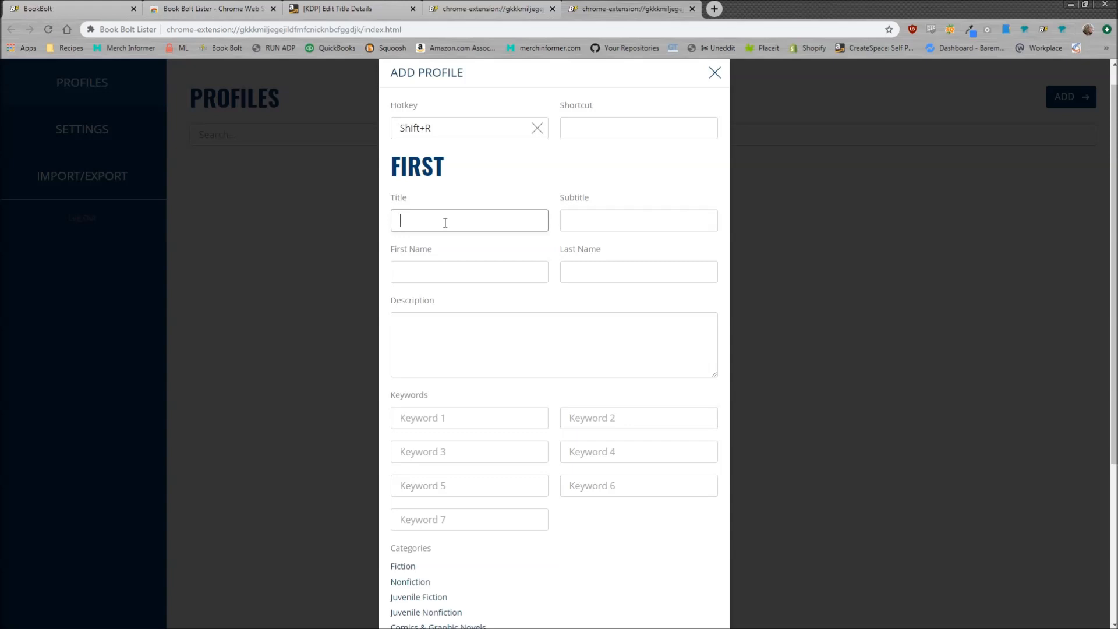
type("Fishing Log Book")
left_click(586, 214)
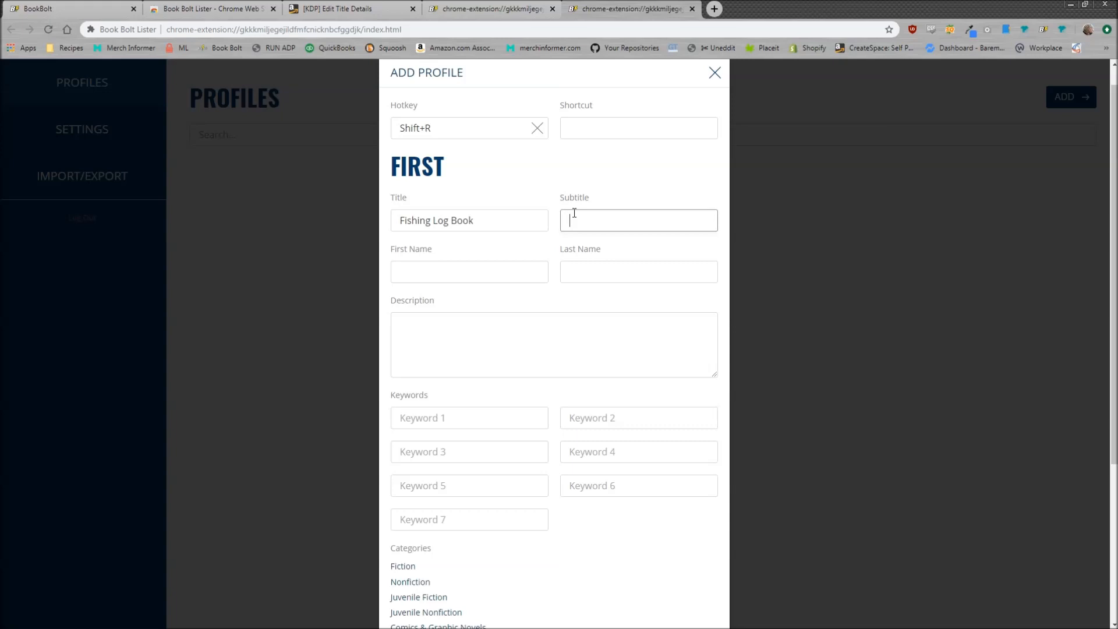
type("Great log book to write down the ")
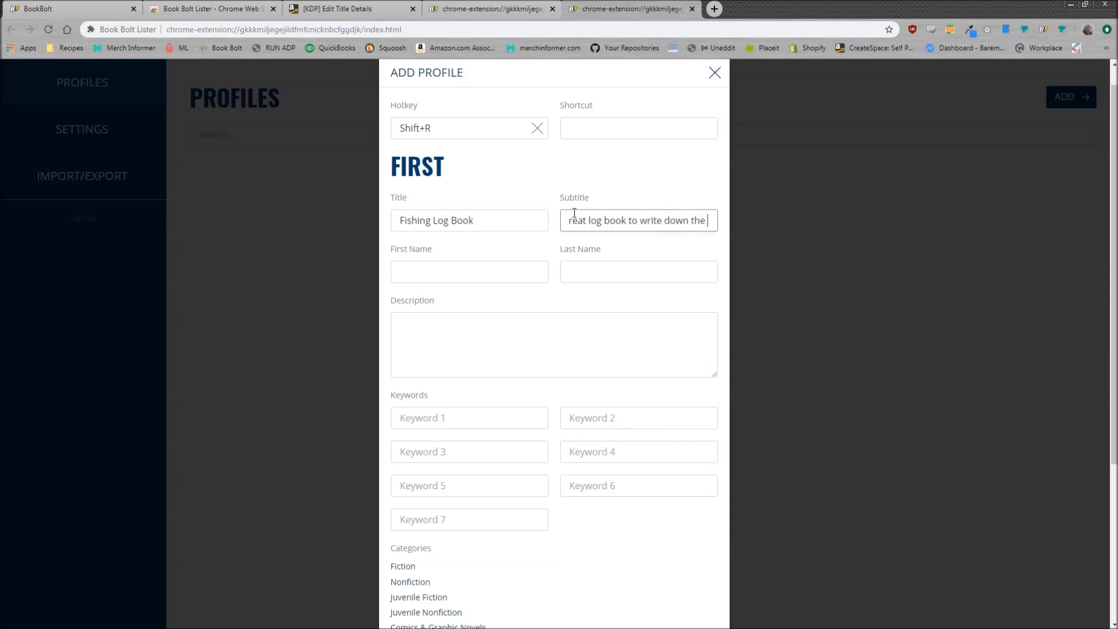
type("type of fish you caught and where")
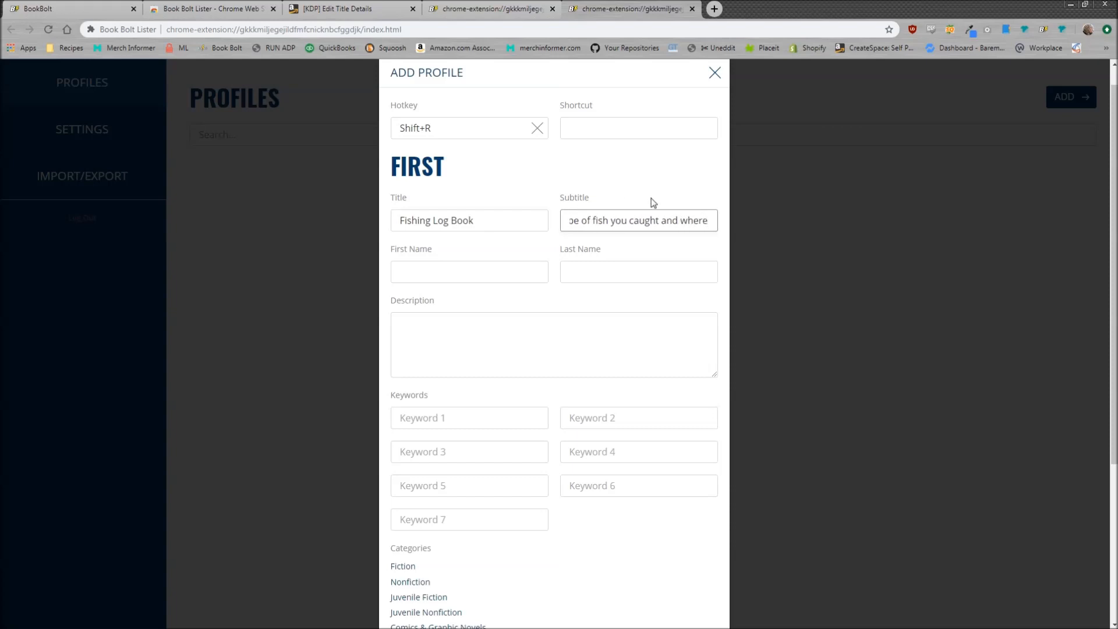
double_click(716, 221)
key("ctrl+a")
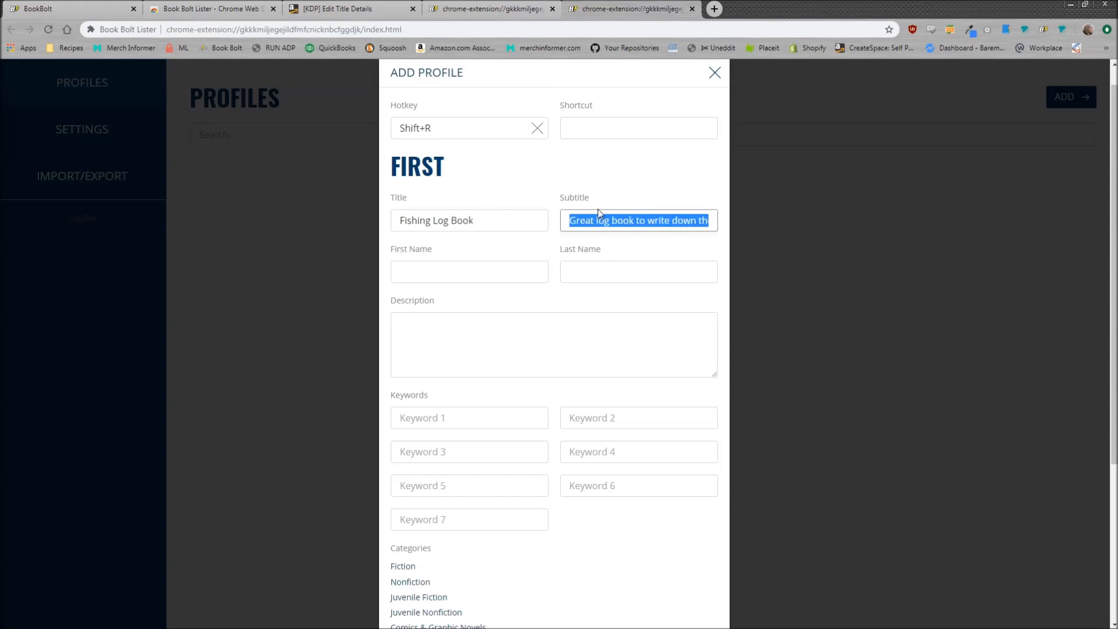
left_click(638, 221)
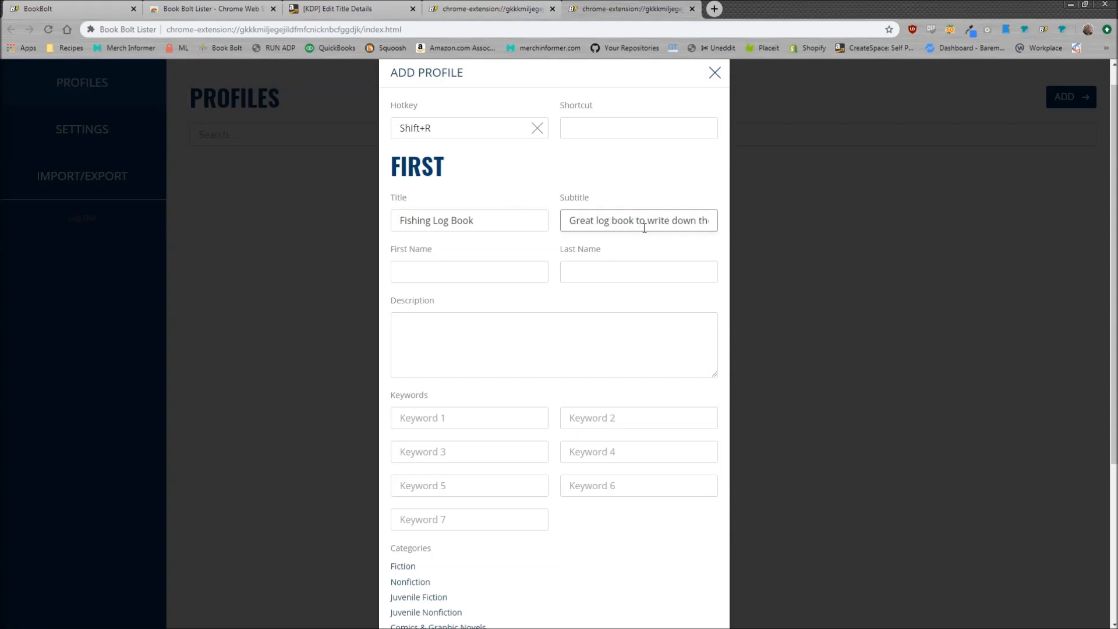
left_click_drag(487, 217, 394, 222)
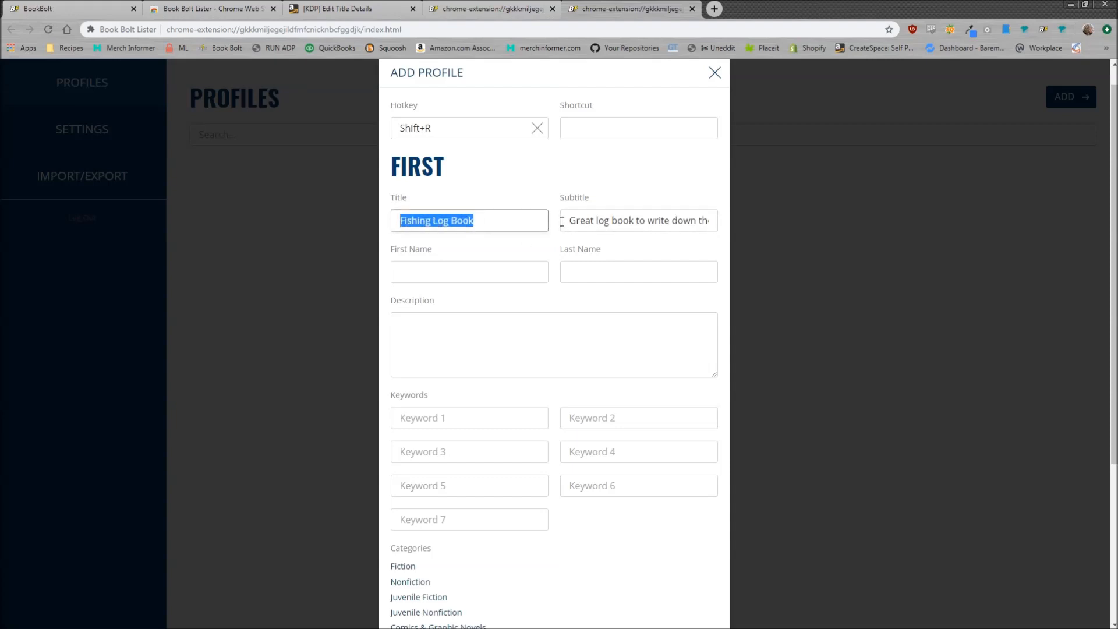
left_click_drag(562, 222, 719, 232)
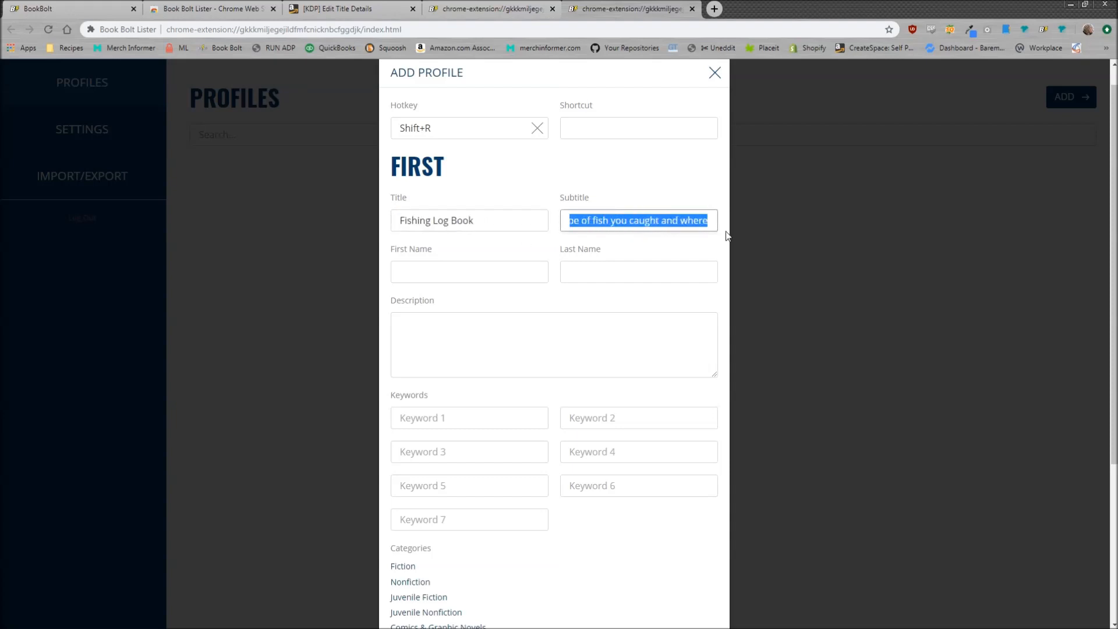
Step: Fill in the profile's author pen name with "Fishing" as first name and "Logz" as last name
left_click(455, 271)
left_click(595, 269)
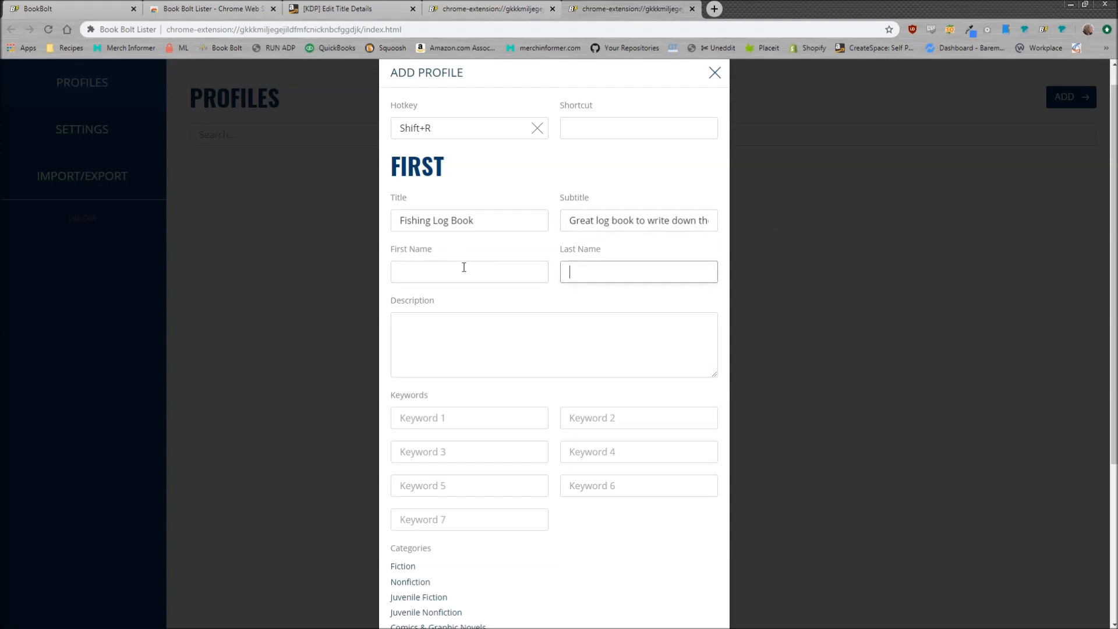
left_click(464, 274)
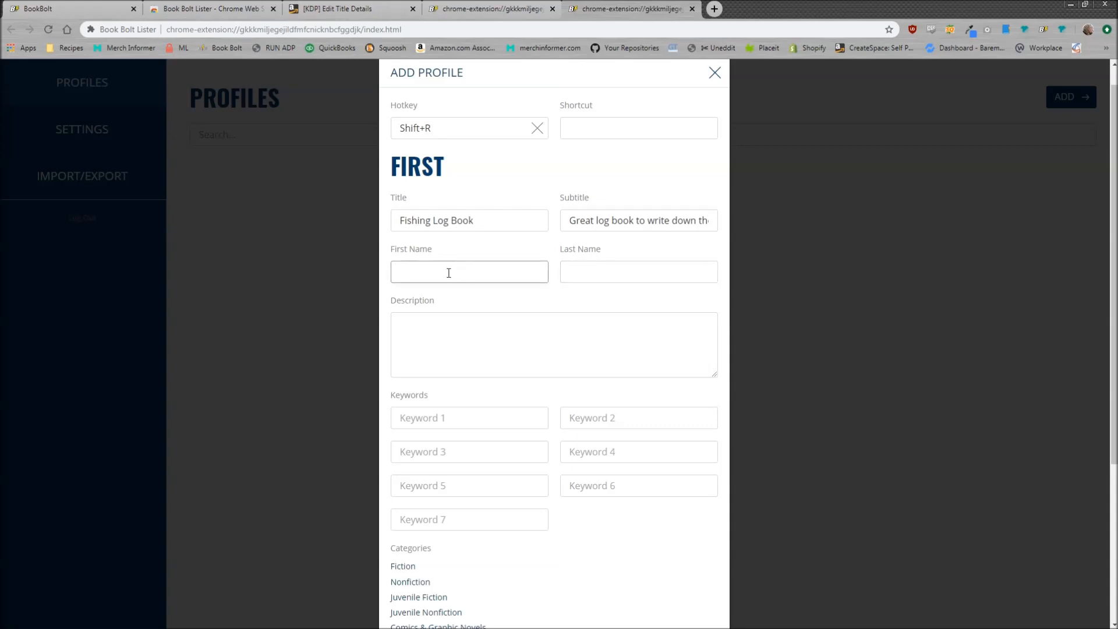
type("Fishing")
left_click(610, 267)
type("Logz")
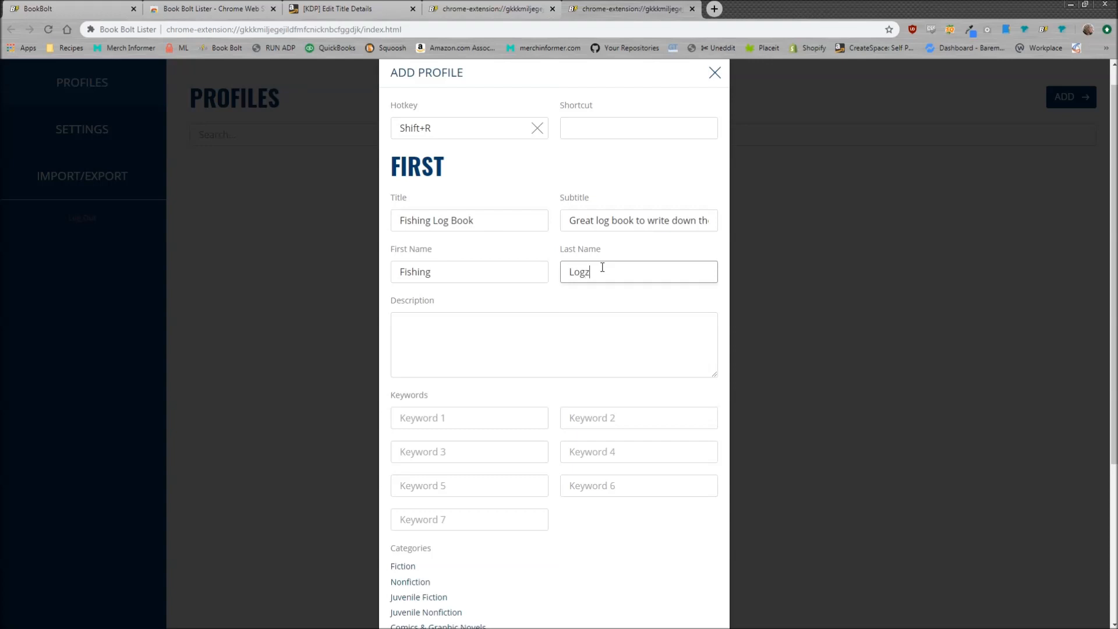
Step: Write a description presenting the fishing logbook as perfect for fishing journeys, for recording where fish were caught, type, size, weight, look and grilled taste
left_click(476, 342)
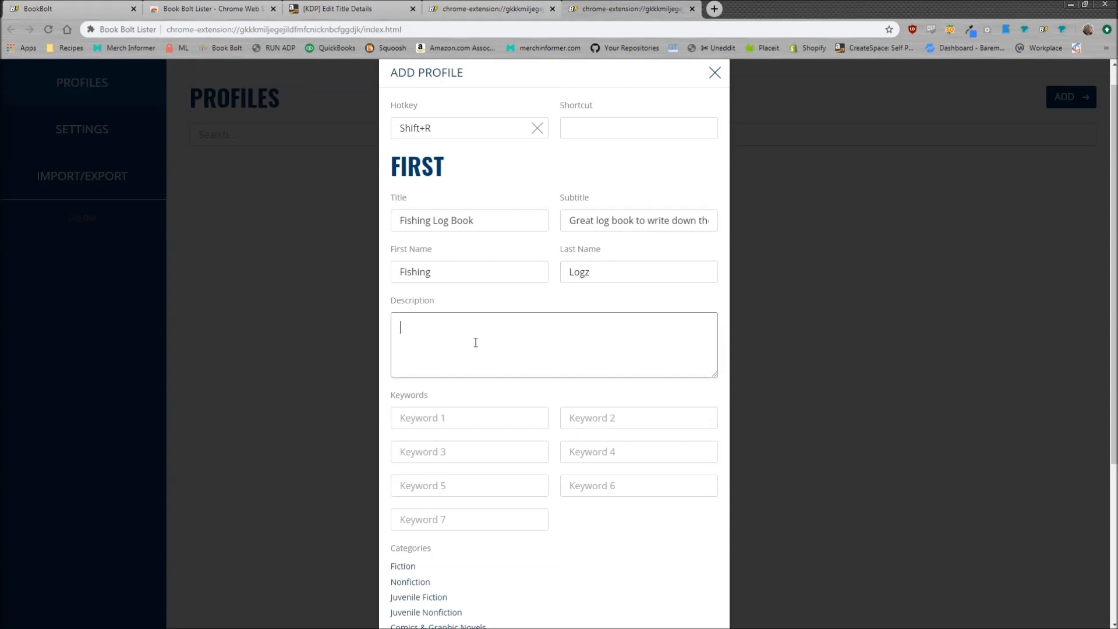
type("This fishing logbook is a")
key("BackSpace")
type("the perfect ")
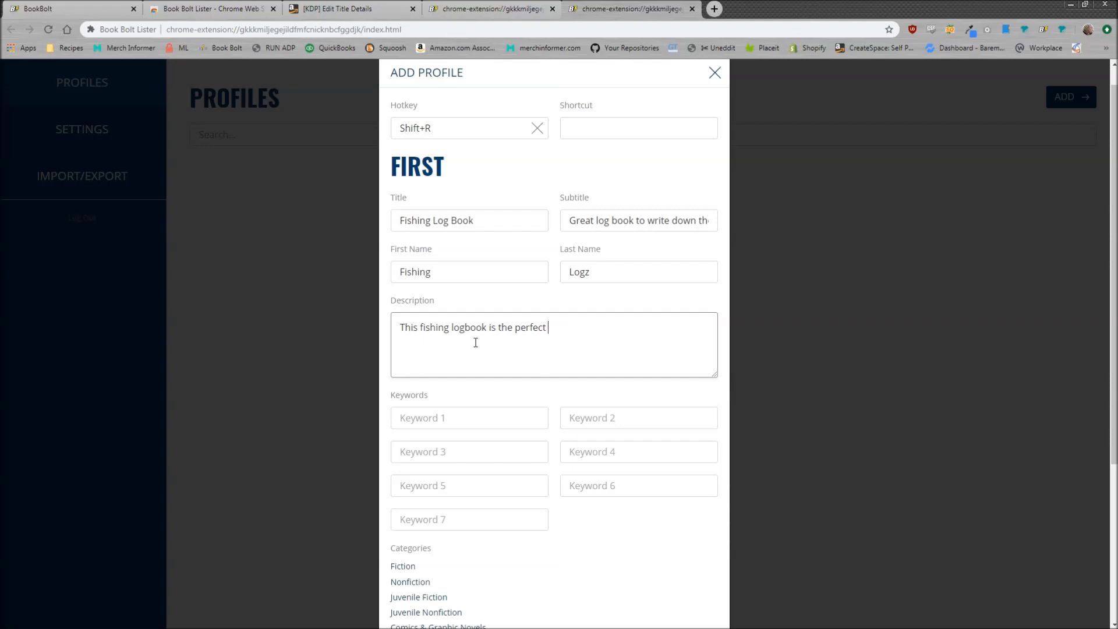
type("book to bring along on your fis")
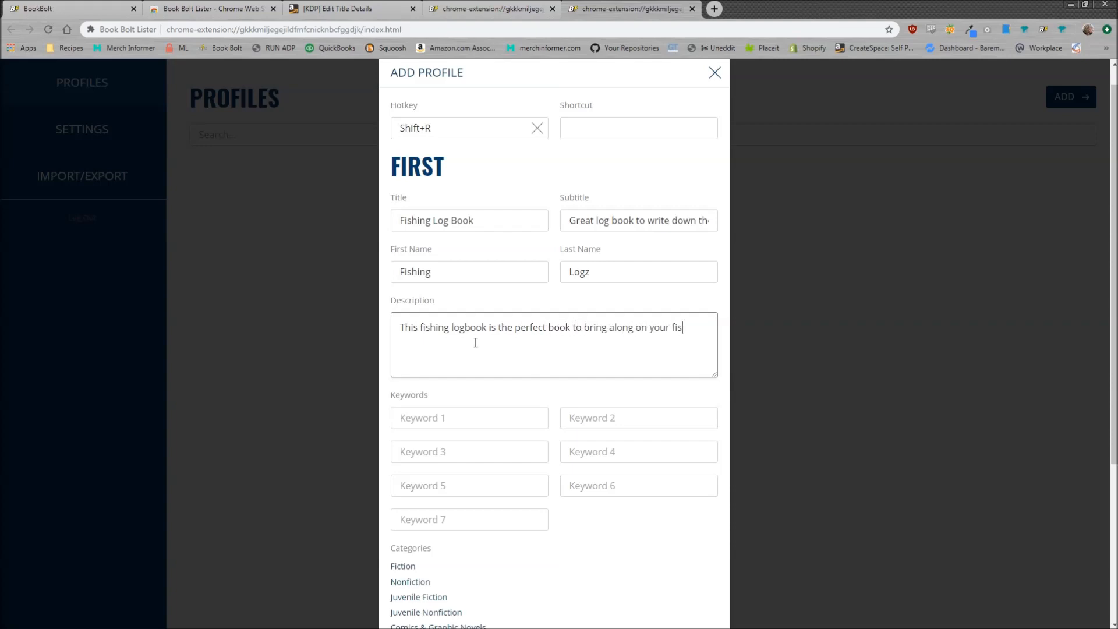
type("hing journey. Write down where you caught ")
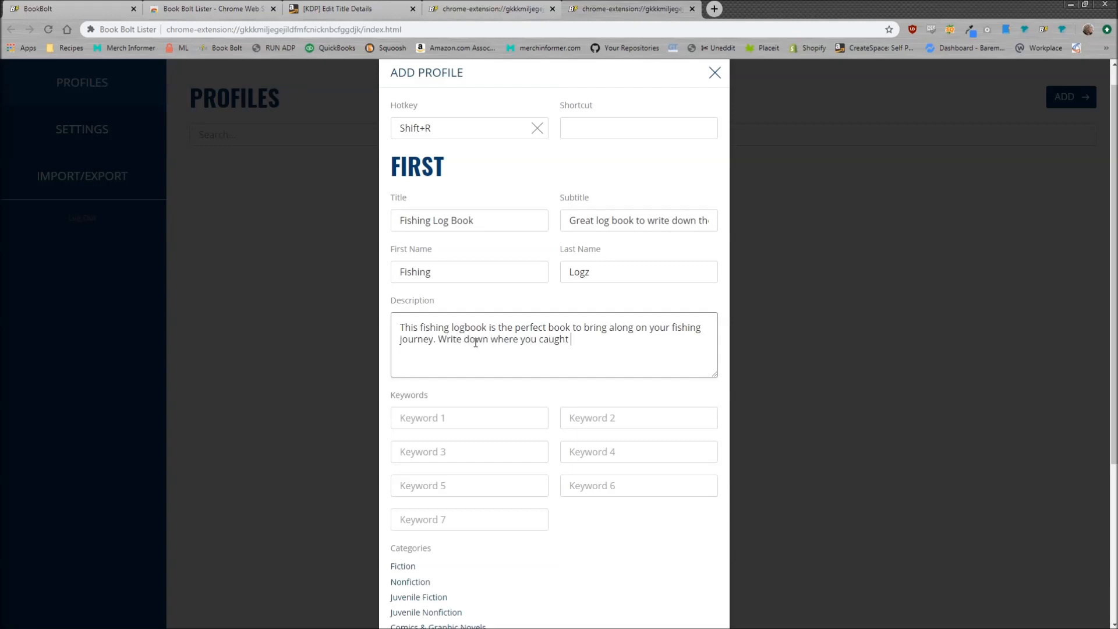
type("the fish and what type, as well as siz")
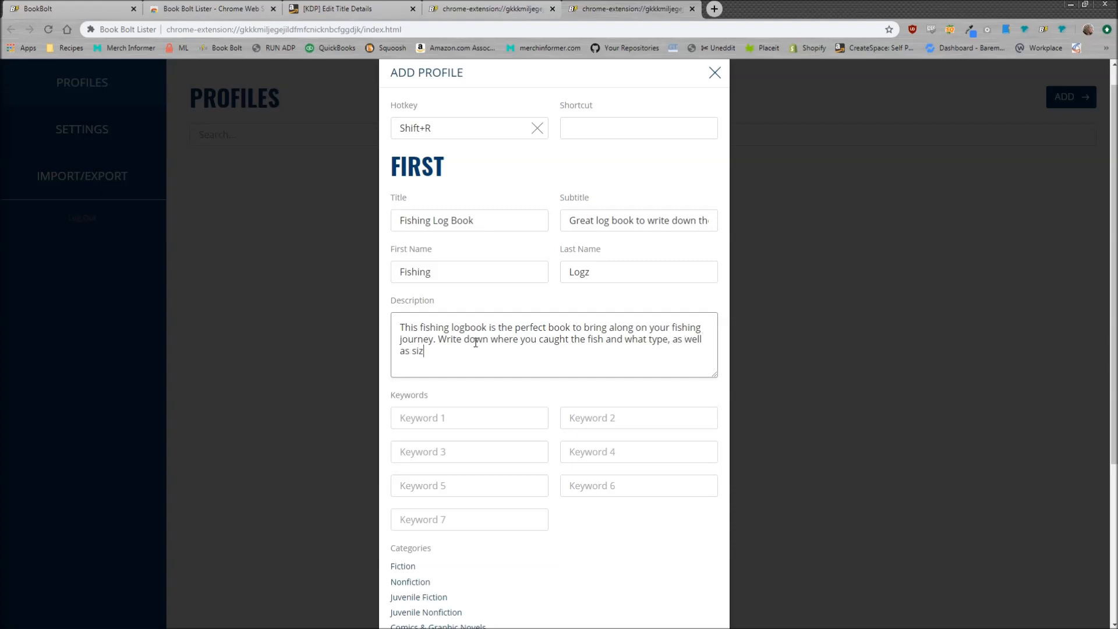
type("e, weight, and look. You can even write down,")
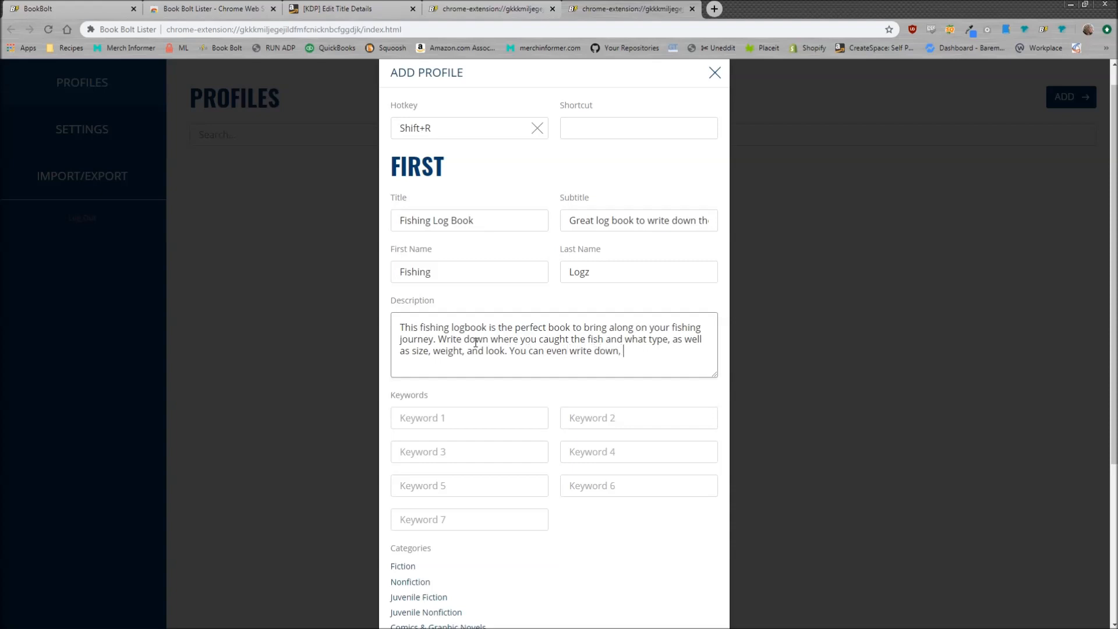
key("BackSpace")
type("how the fish tastes when you bring")
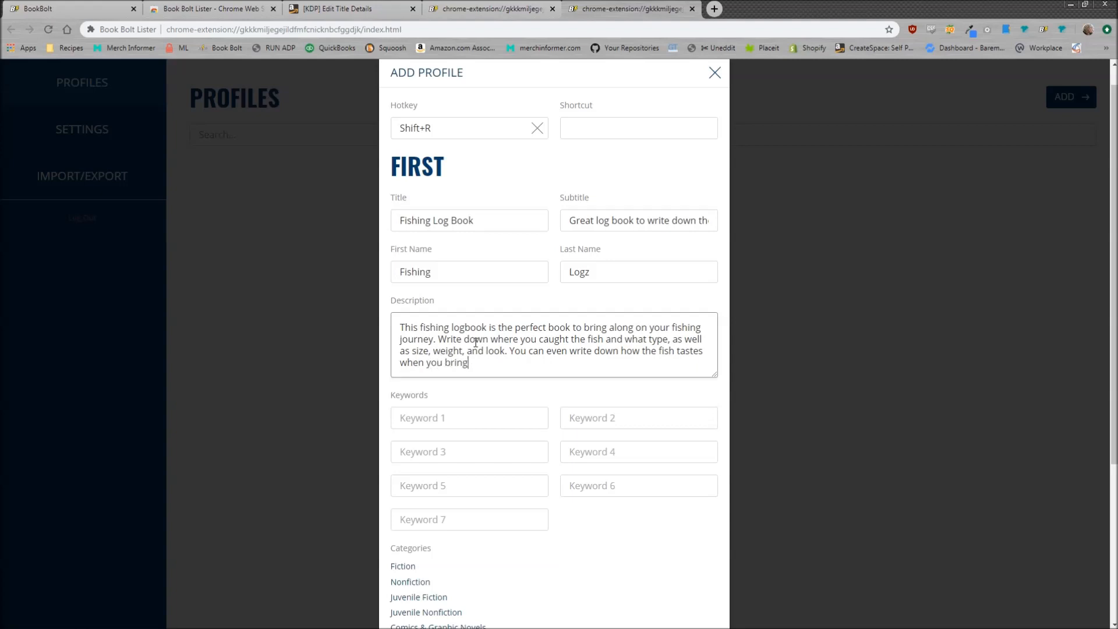
type(" it home and cook it up on the grill.")
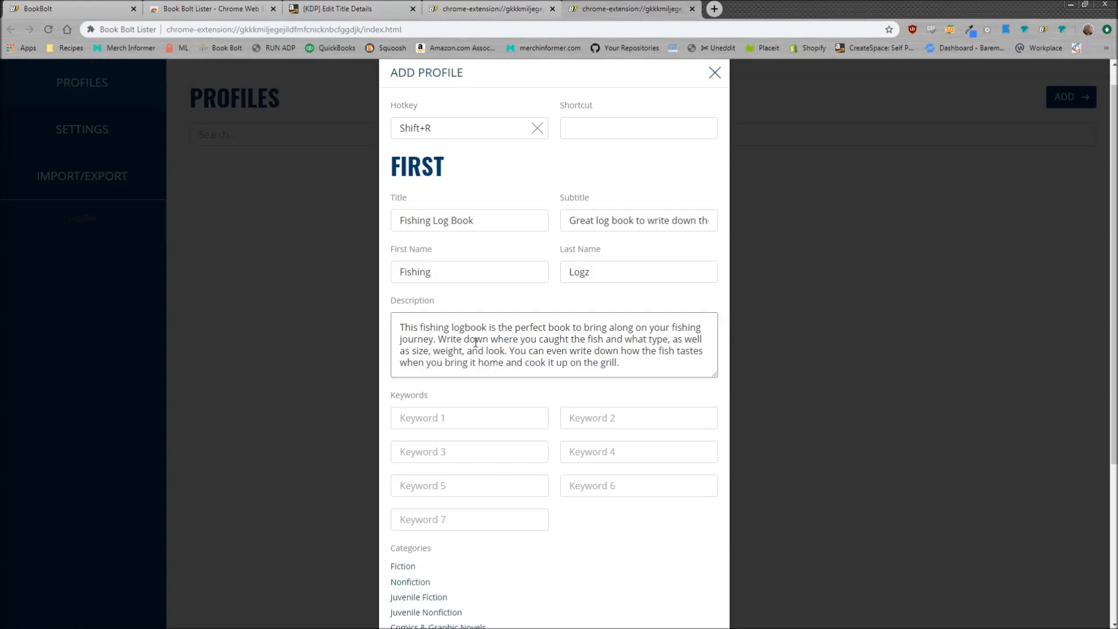
key("ctrl+a")
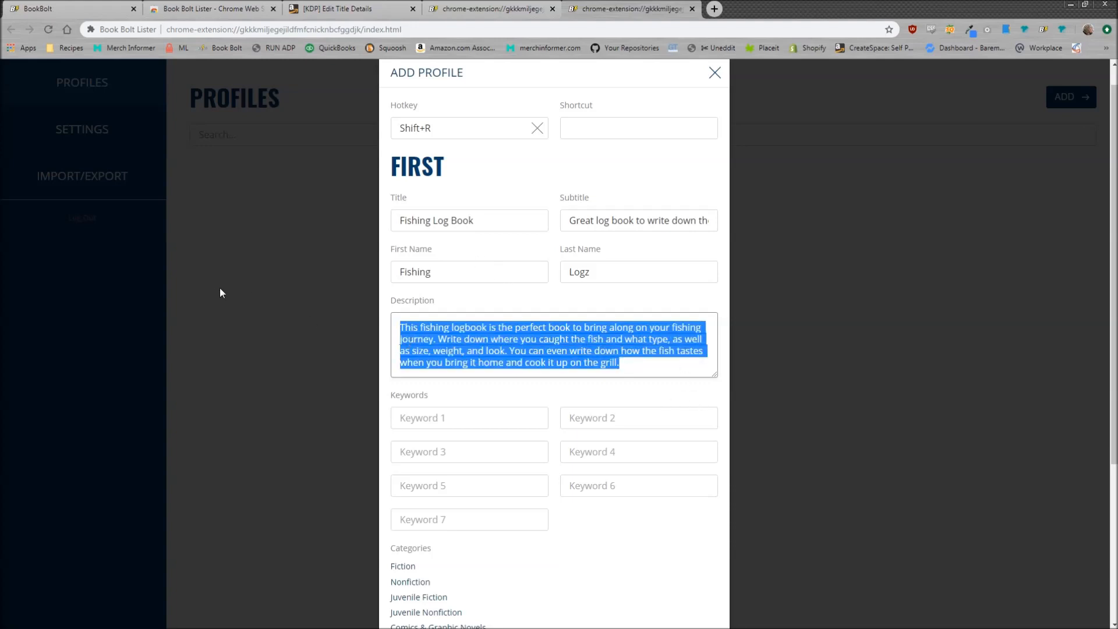
Step: Enter "fishing pole boat" as the profile's first keyword and copy that phrase
left_click(469, 422)
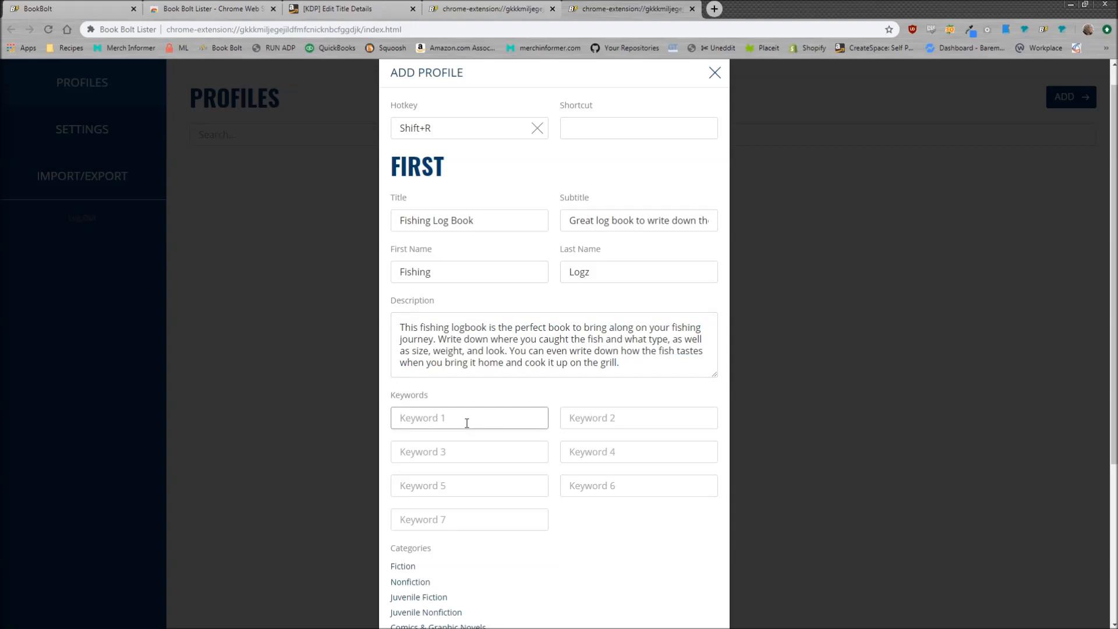
scroll(467, 423, "down", 2)
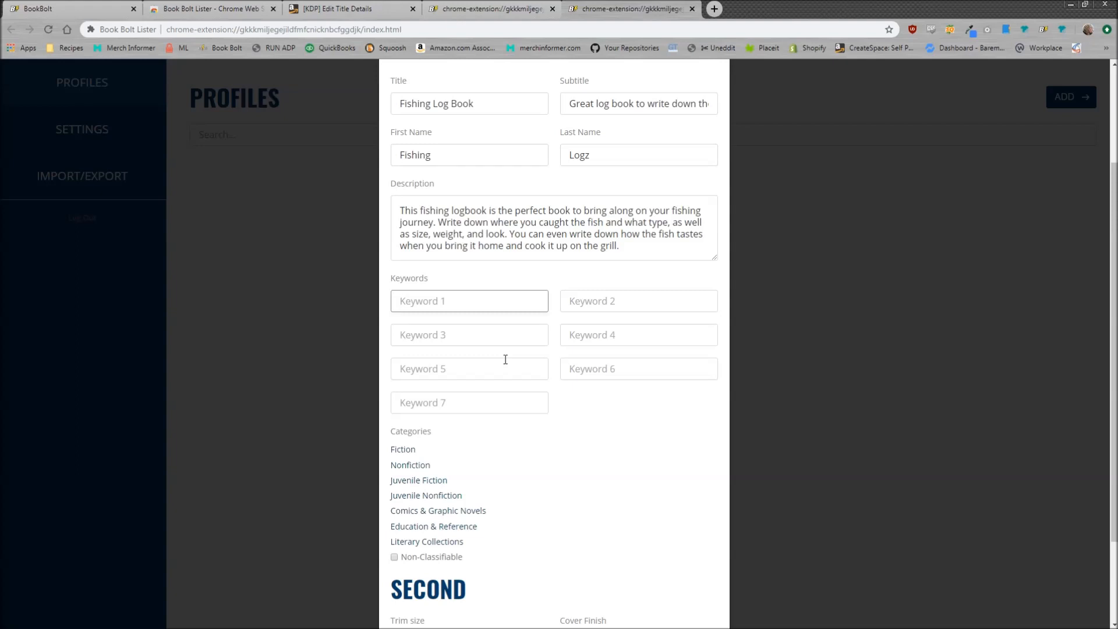
type("fishing pole boat")
key("ctrl+a")
key("ctrl+c")
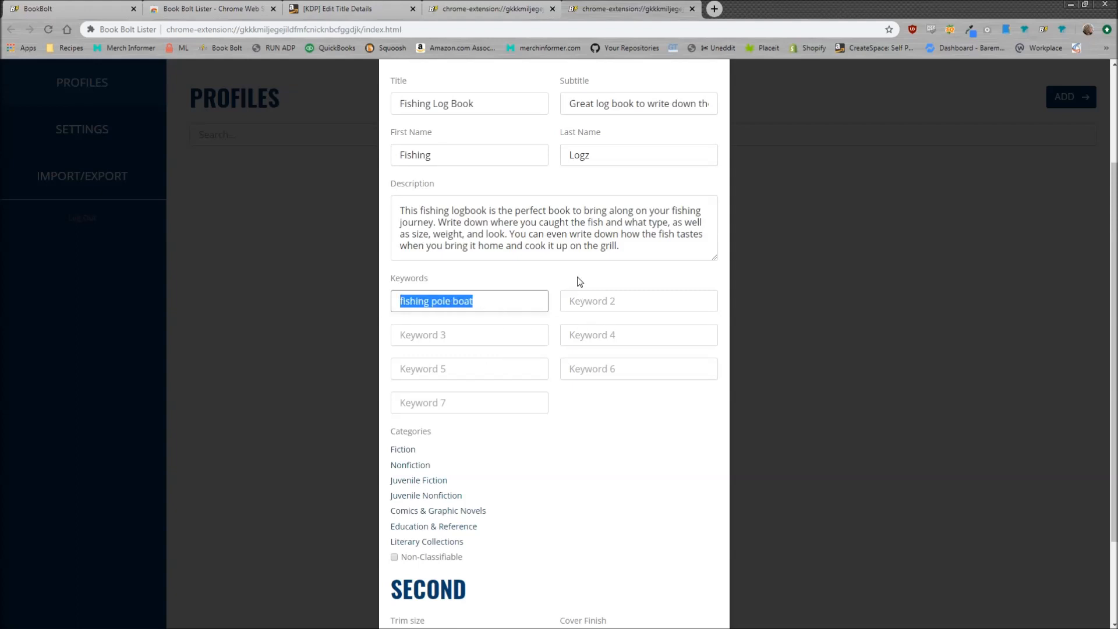
Step: Fill keywords 2 through 7 with the copied phrase "fishing pole boat"
left_click(587, 300)
key("ctrl+v")
left_click(437, 335)
key("ctrl+v")
left_click(624, 334)
key("ctrl+v")
left_click(490, 368)
key("ctrl+v")
left_click(601, 369)
key("ctrl+v")
left_click(505, 402)
key("ctrl+v")
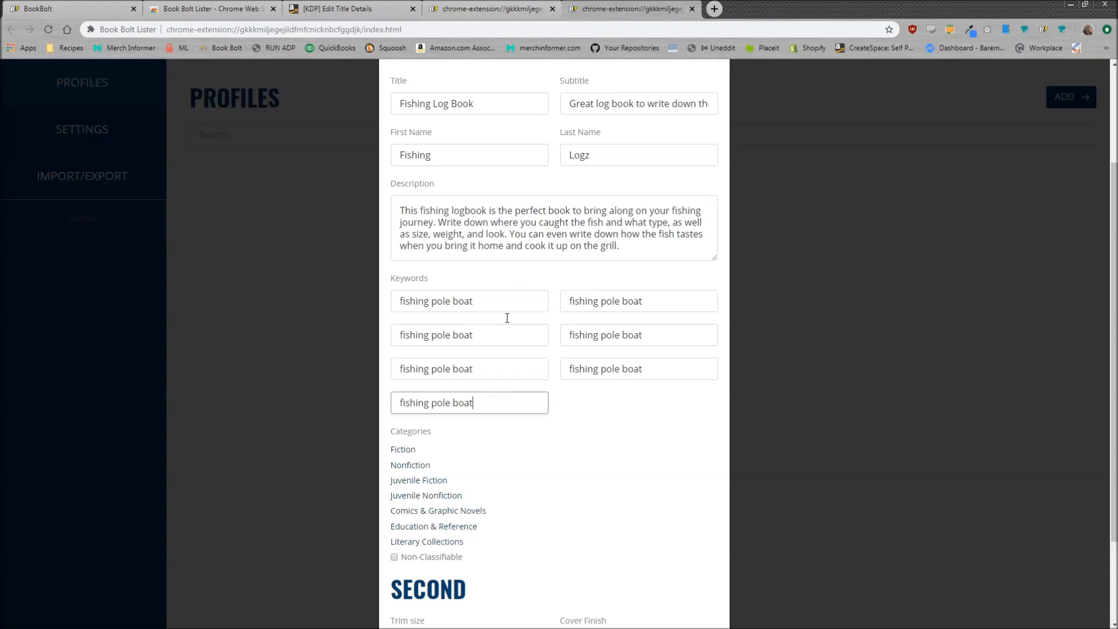
left_click(70, 7)
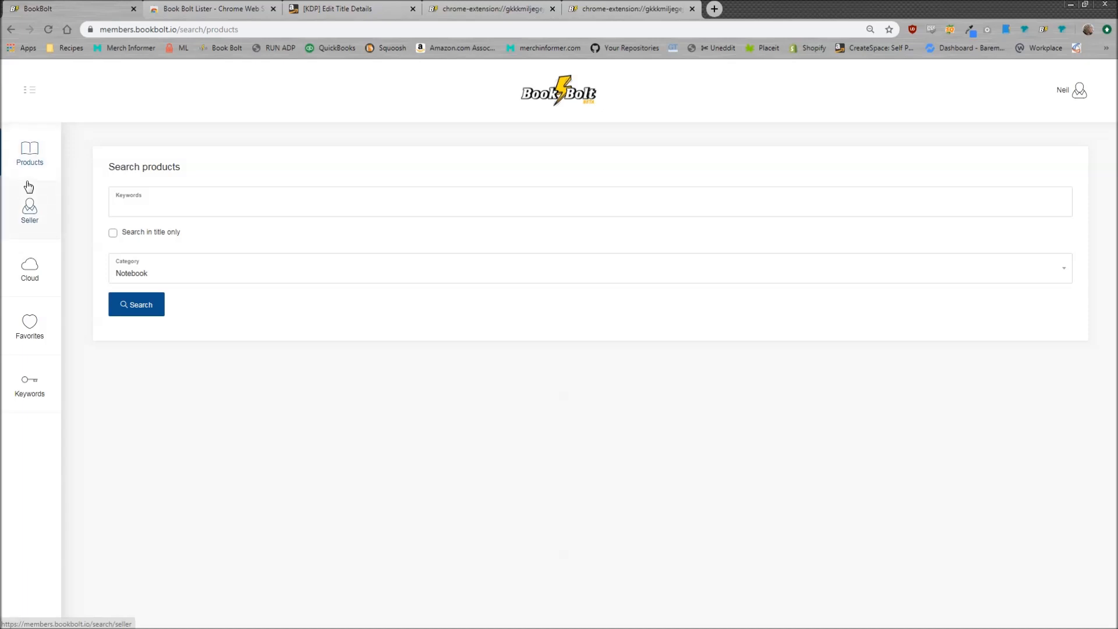
left_click(614, 7)
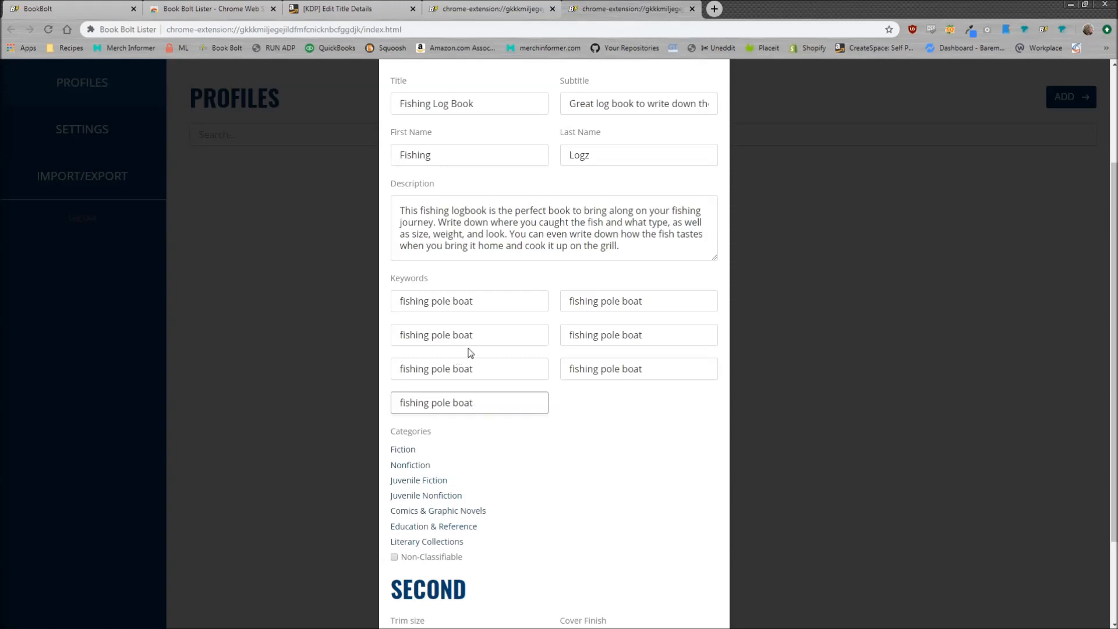
Step: Mark the profile's category as Non-Classifiable
scroll(527, 390, "down", 2)
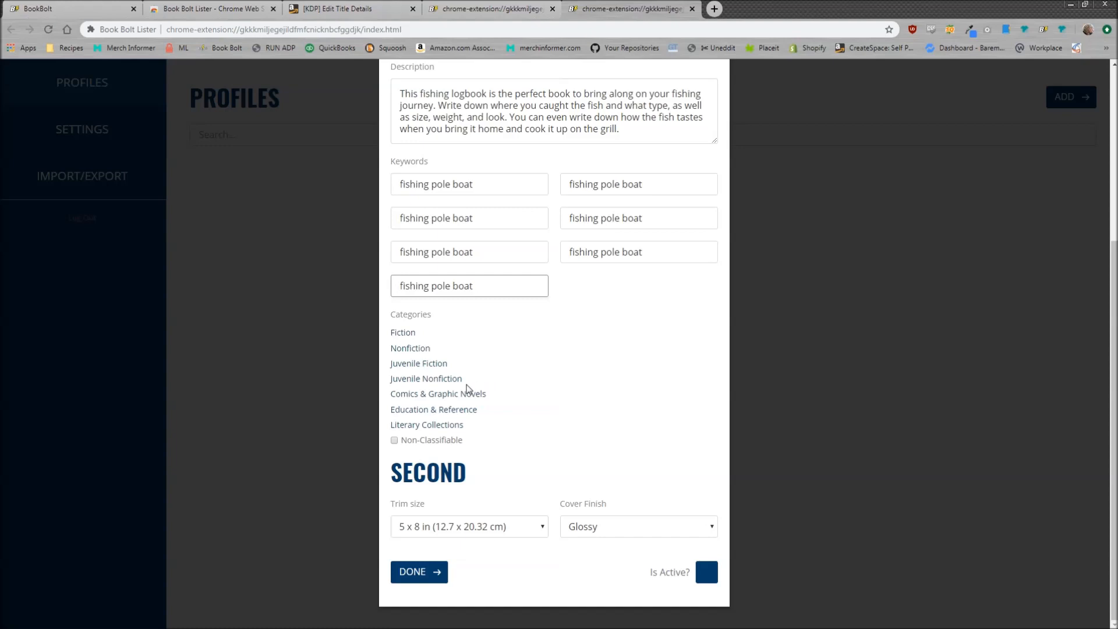
left_click(395, 443)
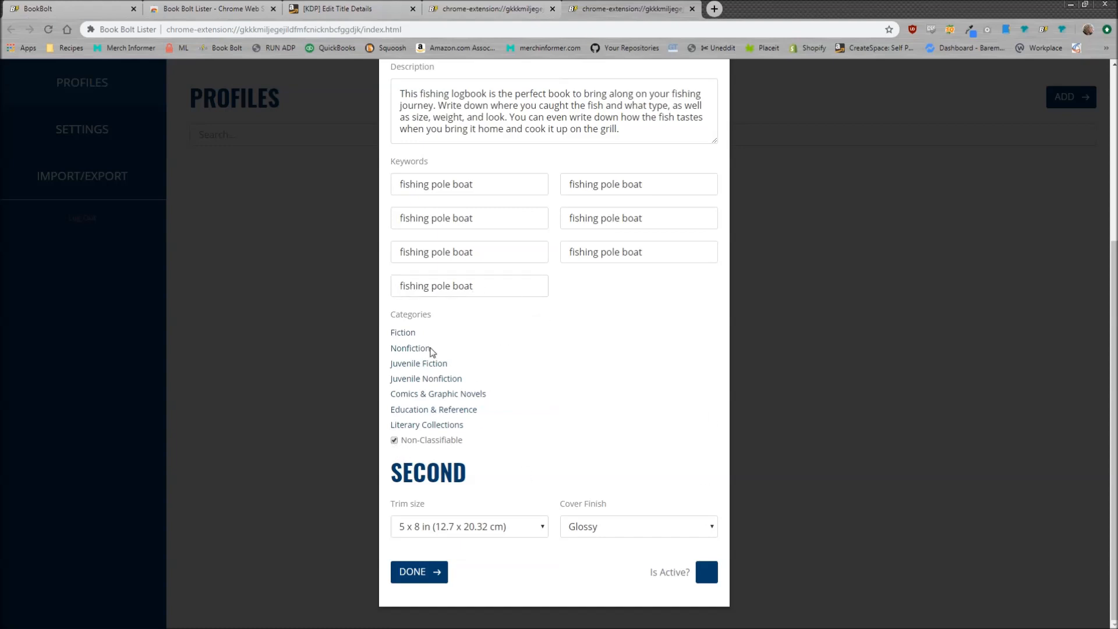
Step: Add the Nonfiction category Nature > General to the profile
left_click(411, 348)
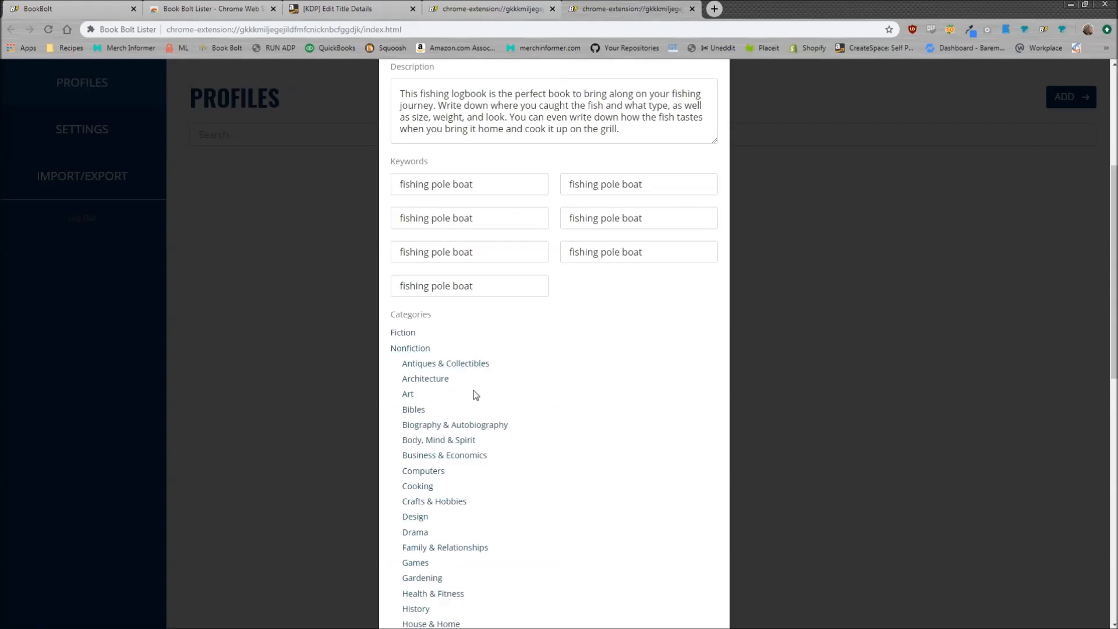
scroll(470, 358, "down", 2)
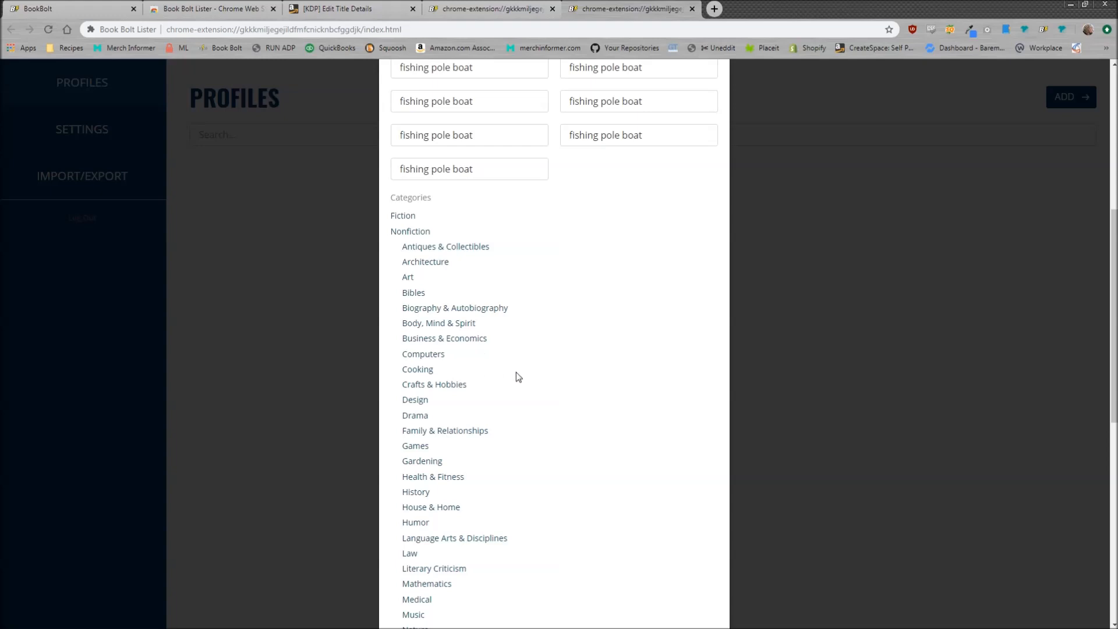
scroll(509, 382, "down", 4)
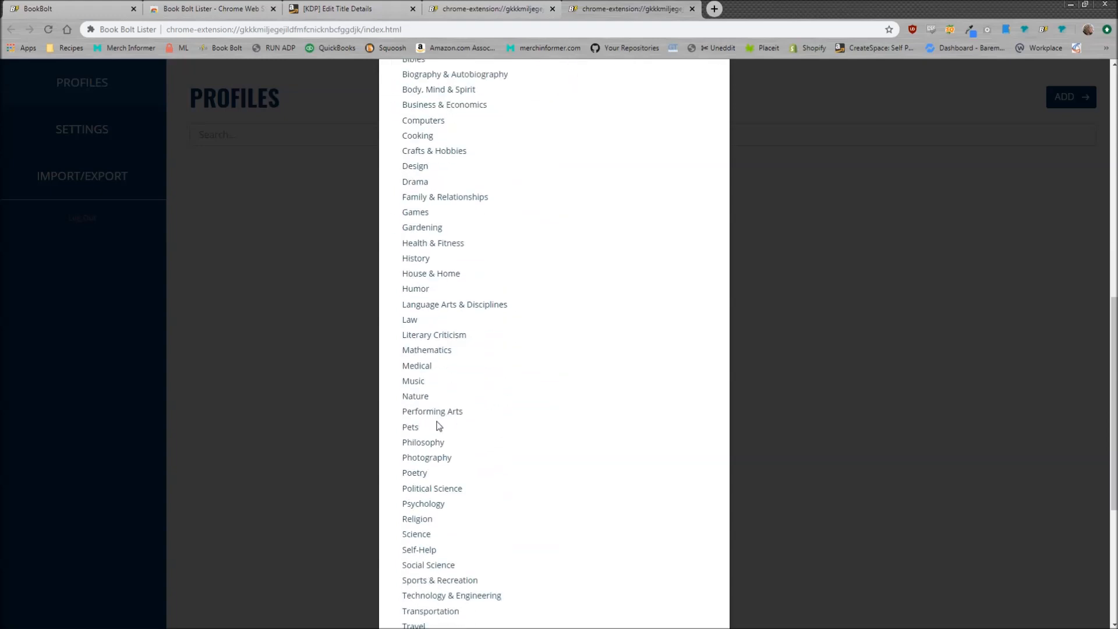
left_click(417, 397)
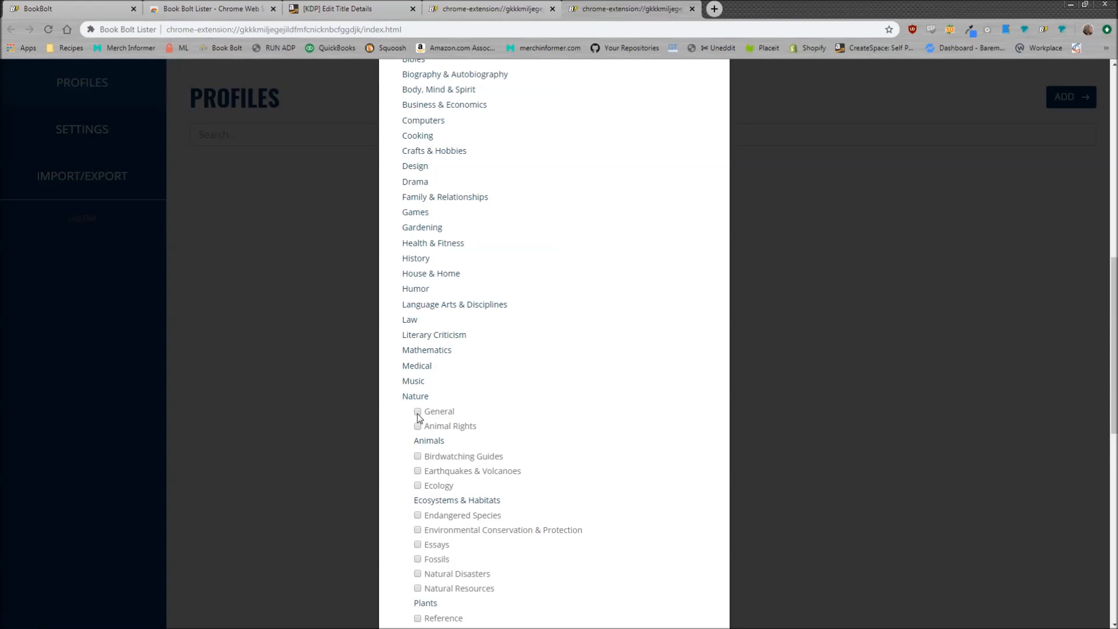
scroll(512, 442, "down", 2)
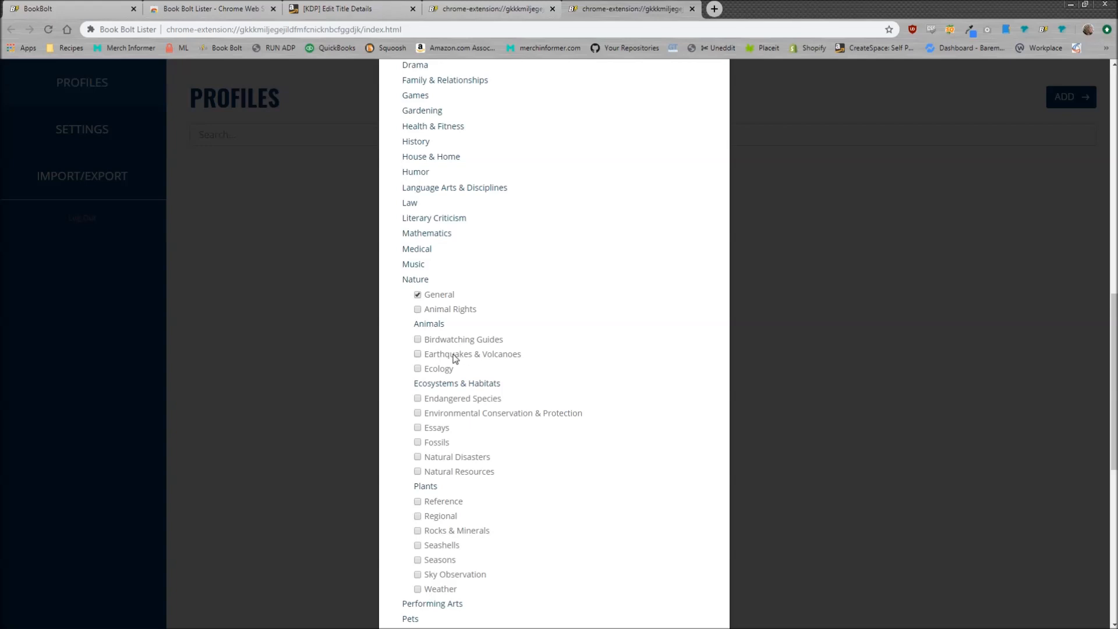
Step: Set the profile's cover finish to Matte and its trim size to 6 x 9 in (15.24 x 22.86 cm)
scroll(597, 347, "down", 4)
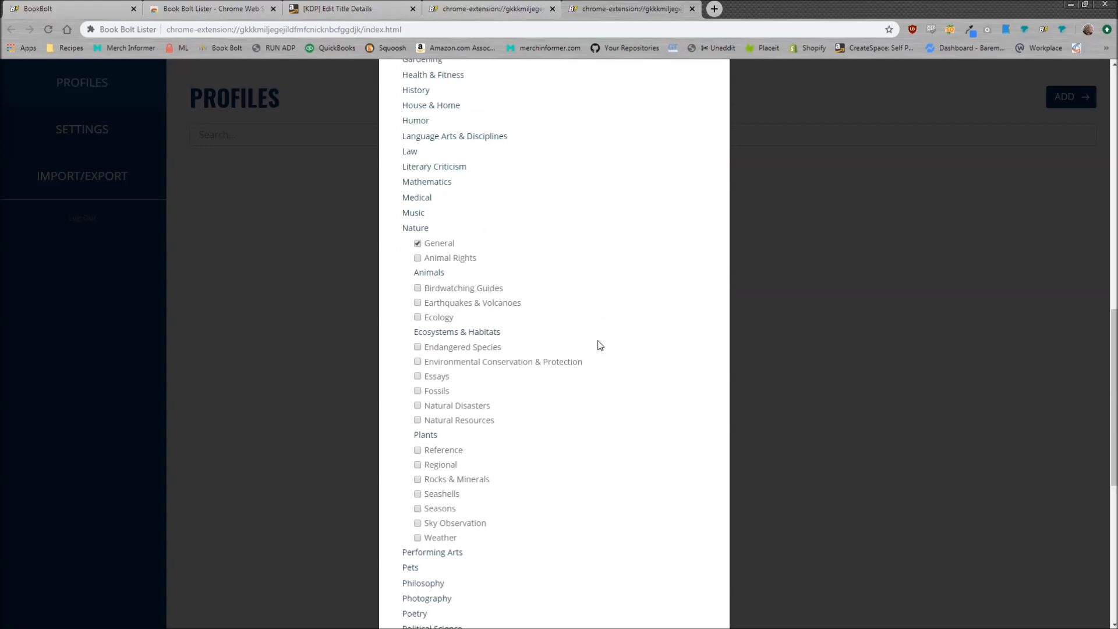
scroll(592, 364, "down", 4)
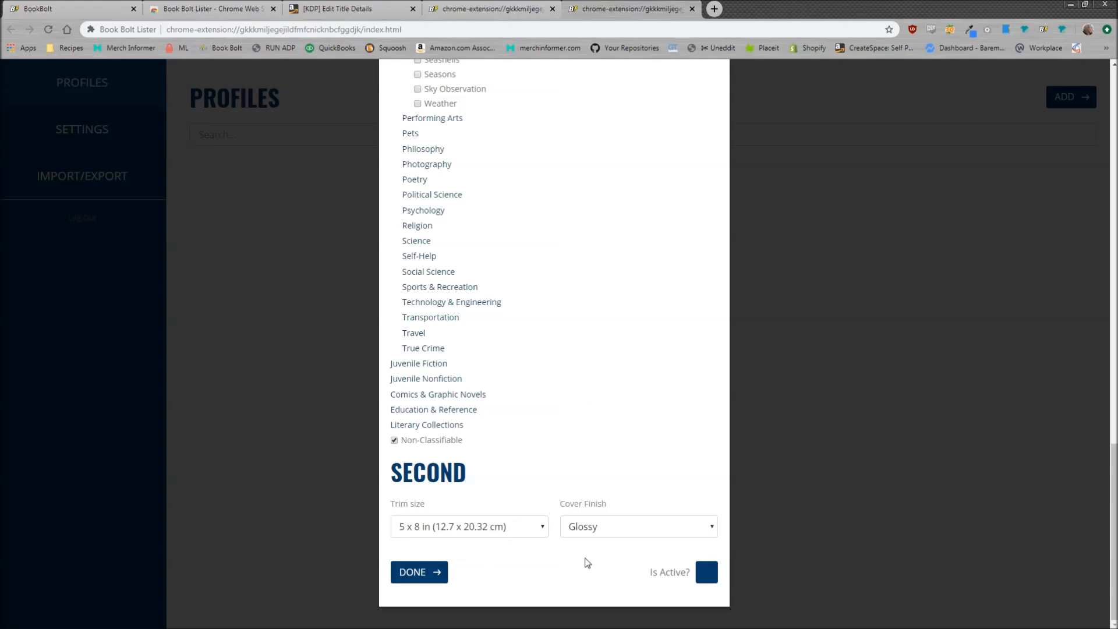
left_click(628, 529)
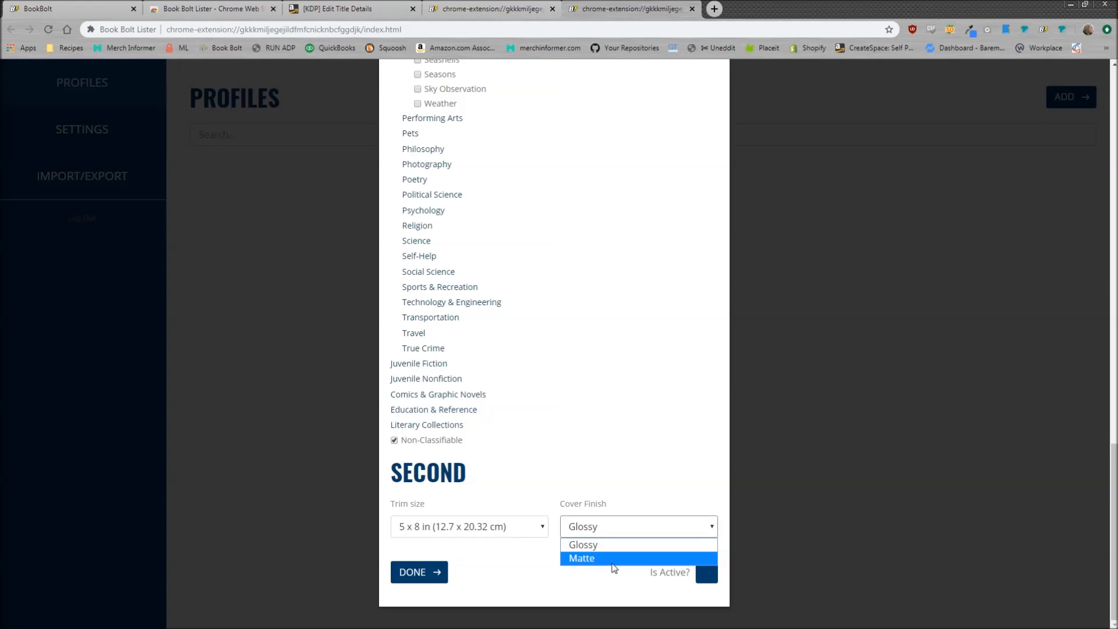
left_click(612, 561)
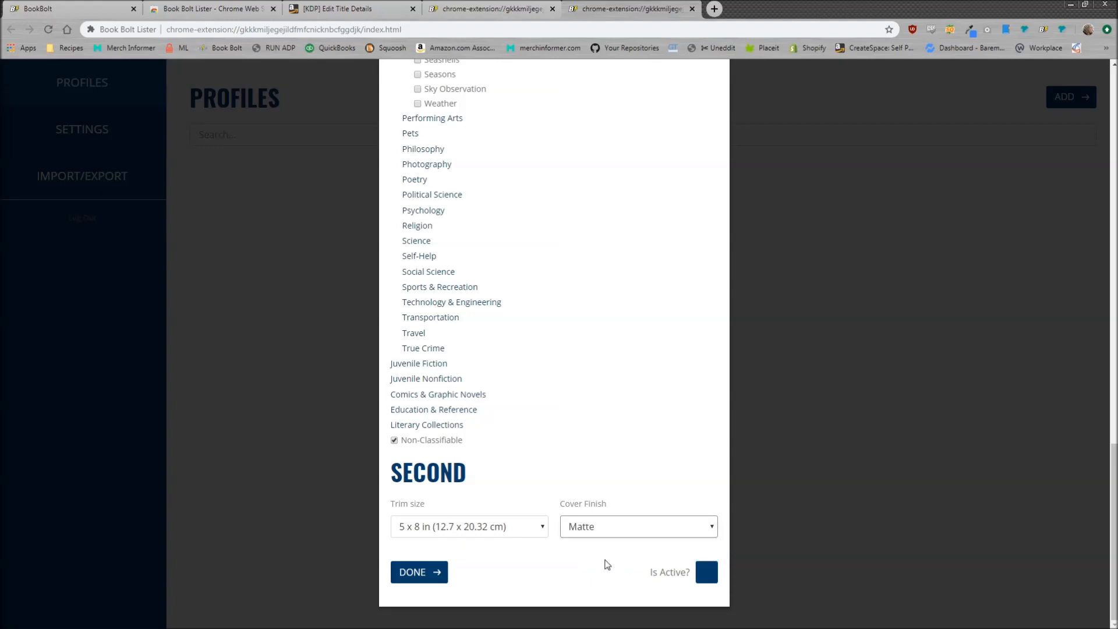
left_click(511, 534)
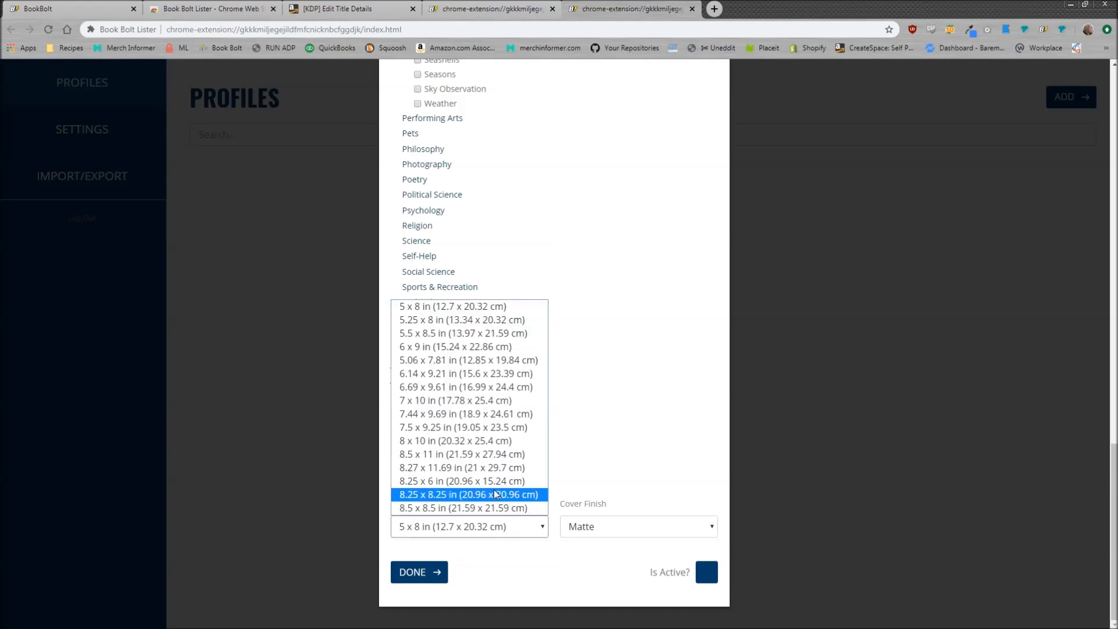
left_click(458, 348)
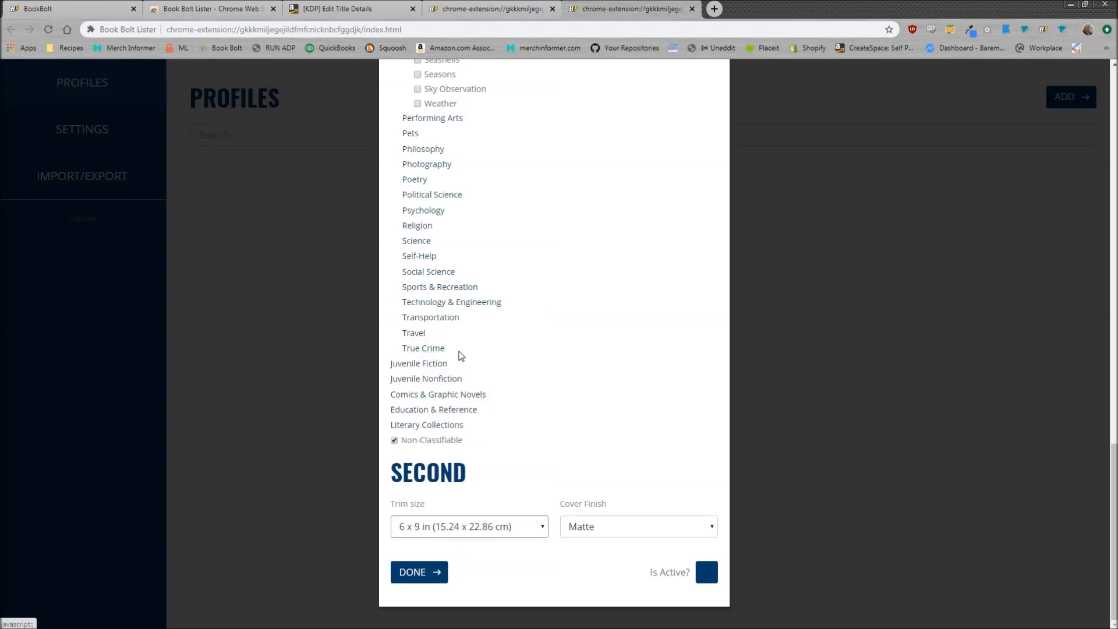
left_click(542, 528)
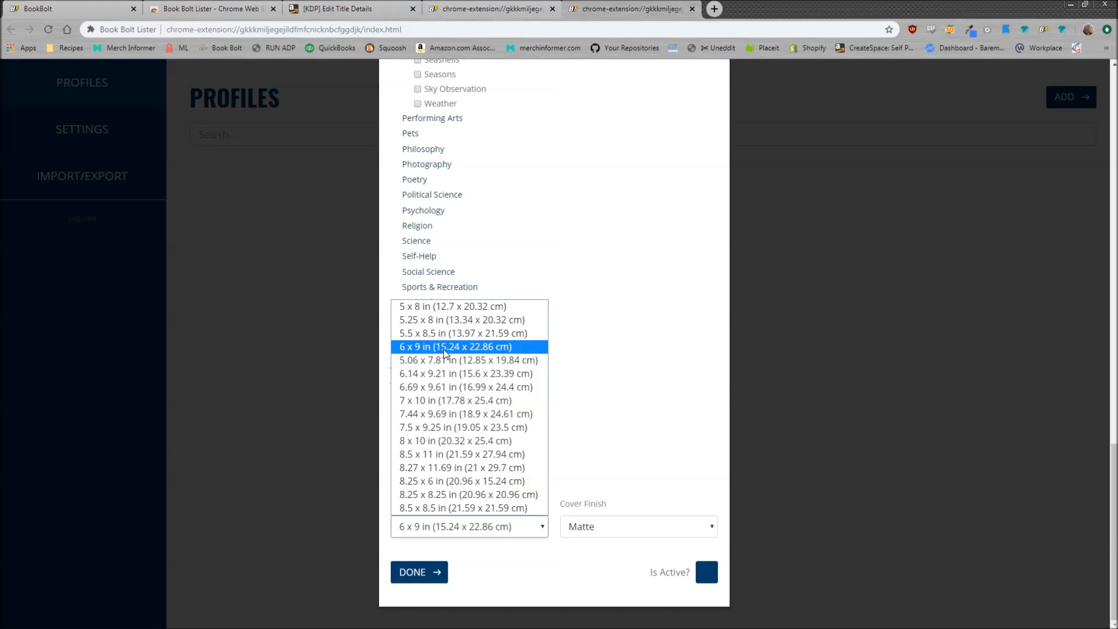
left_click(444, 348)
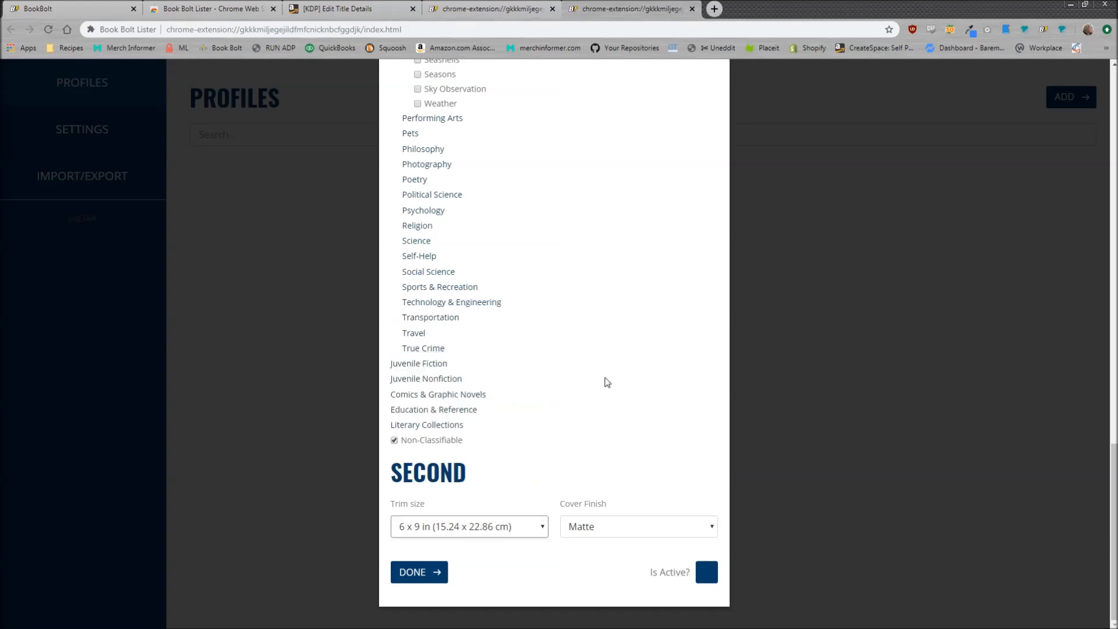
Step: Mark the fishing log book profile as active, check its entries and save it
left_click(706, 572)
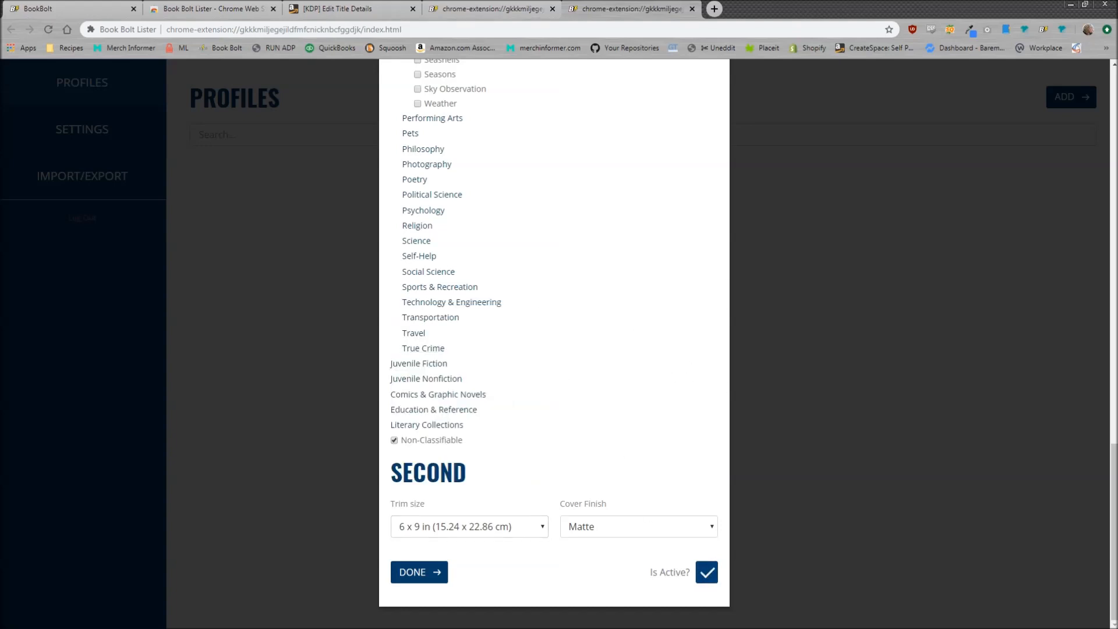
scroll(617, 497, "up", 20)
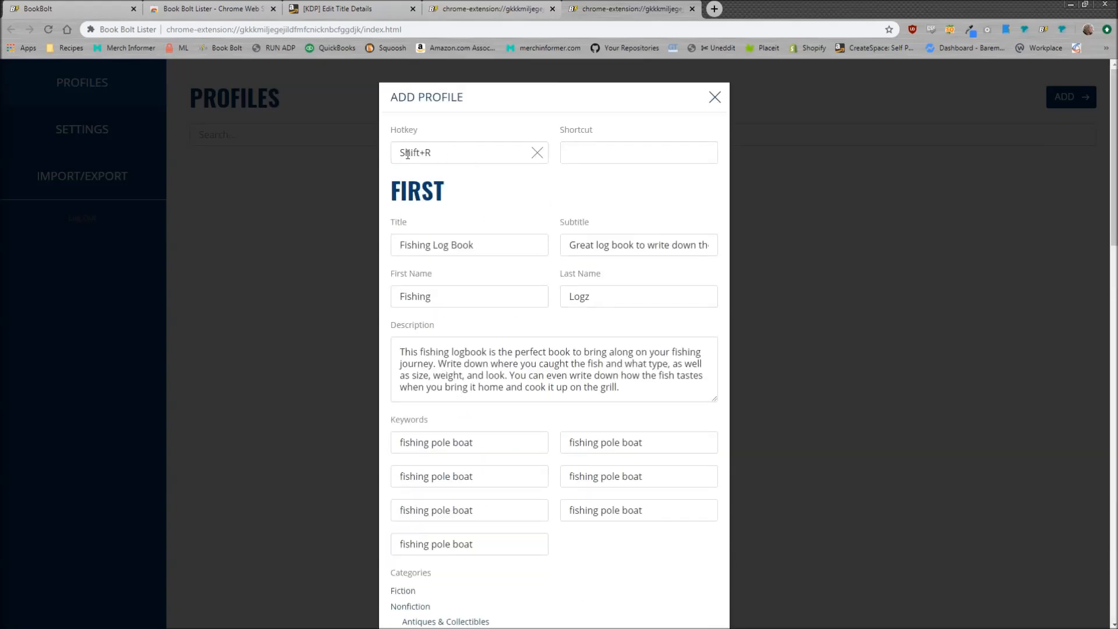
scroll(406, 362, "down", 20)
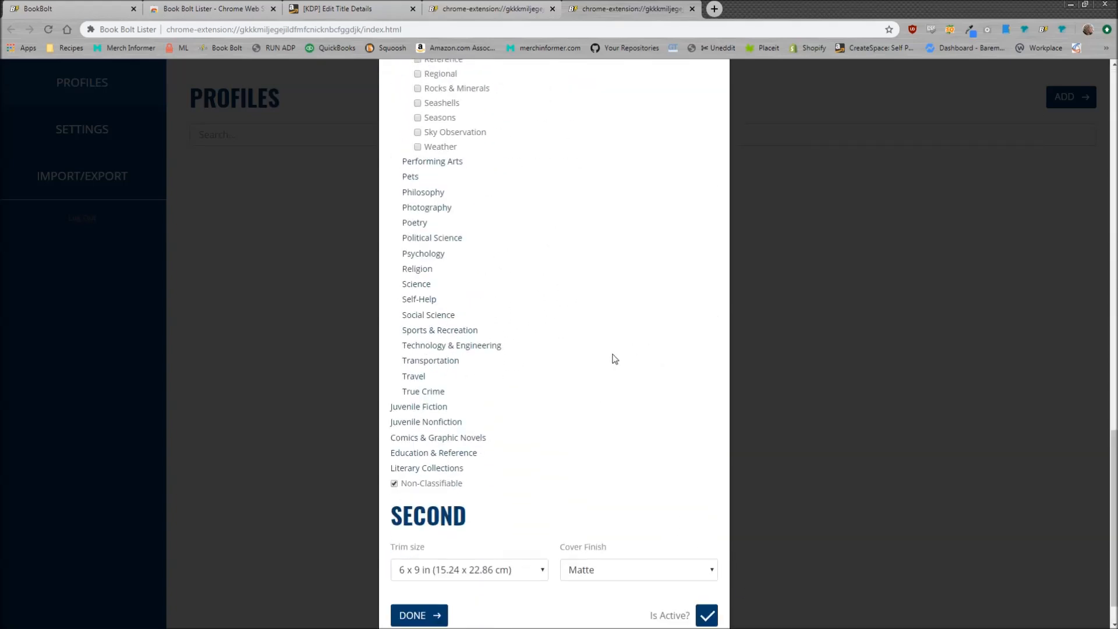
left_click(436, 572)
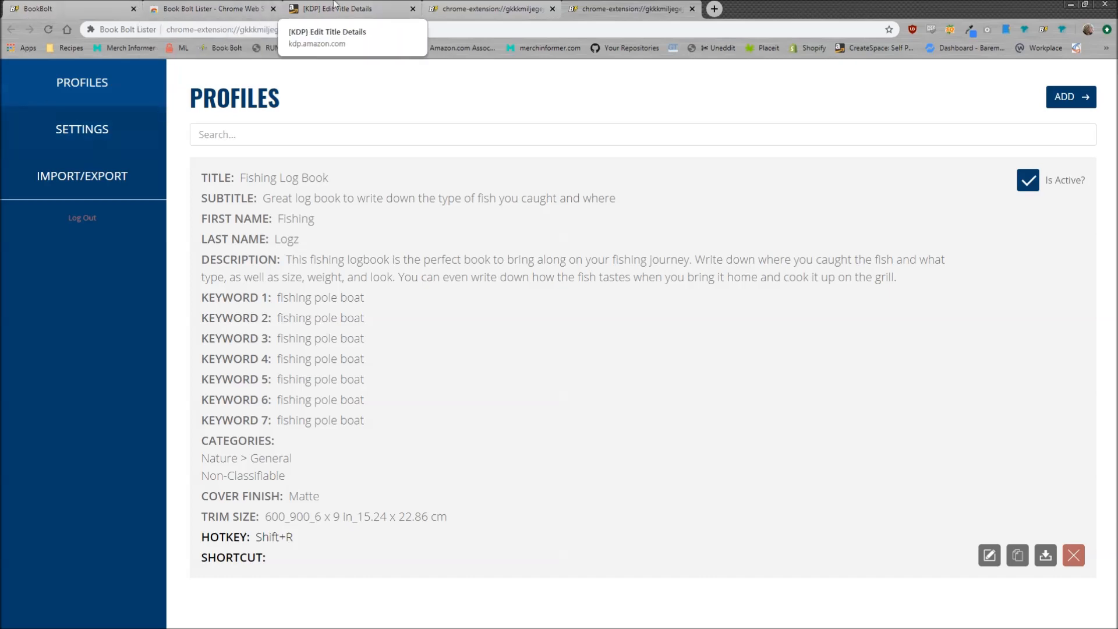
Step: Switch to the KDP title setup page and look through the paperback details form
left_click(354, 8)
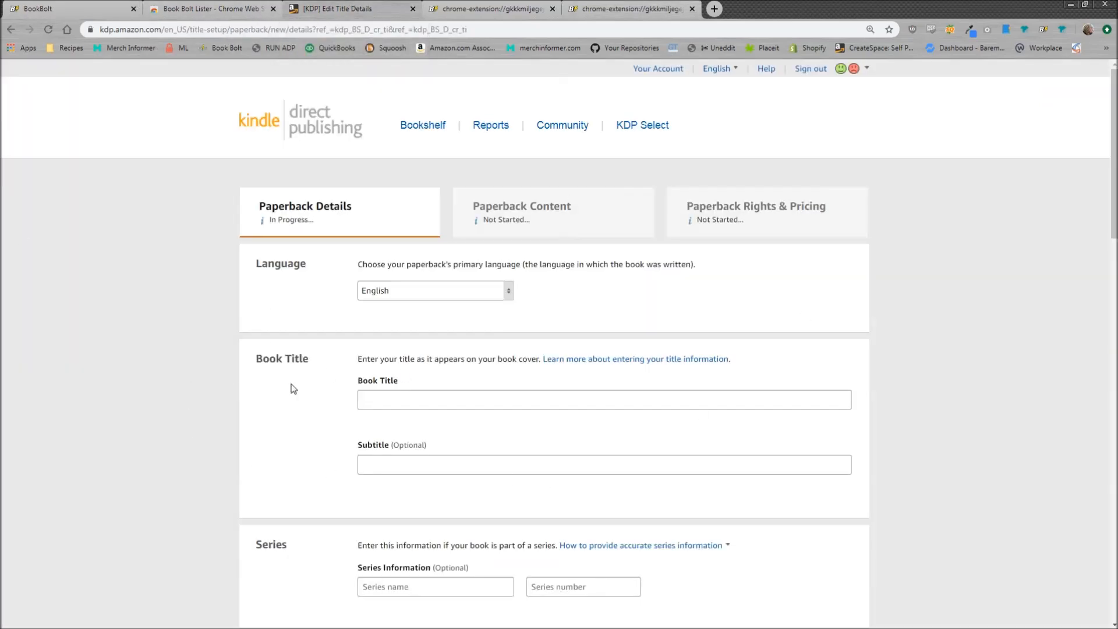
scroll(302, 432, "down", 20)
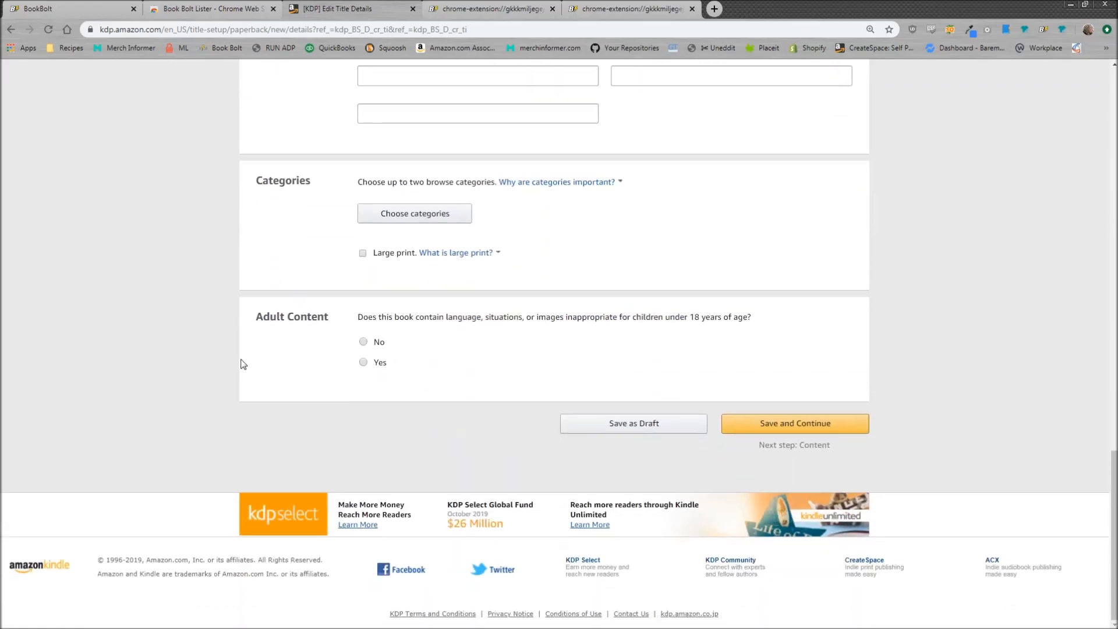
scroll(402, 343, "up", 20)
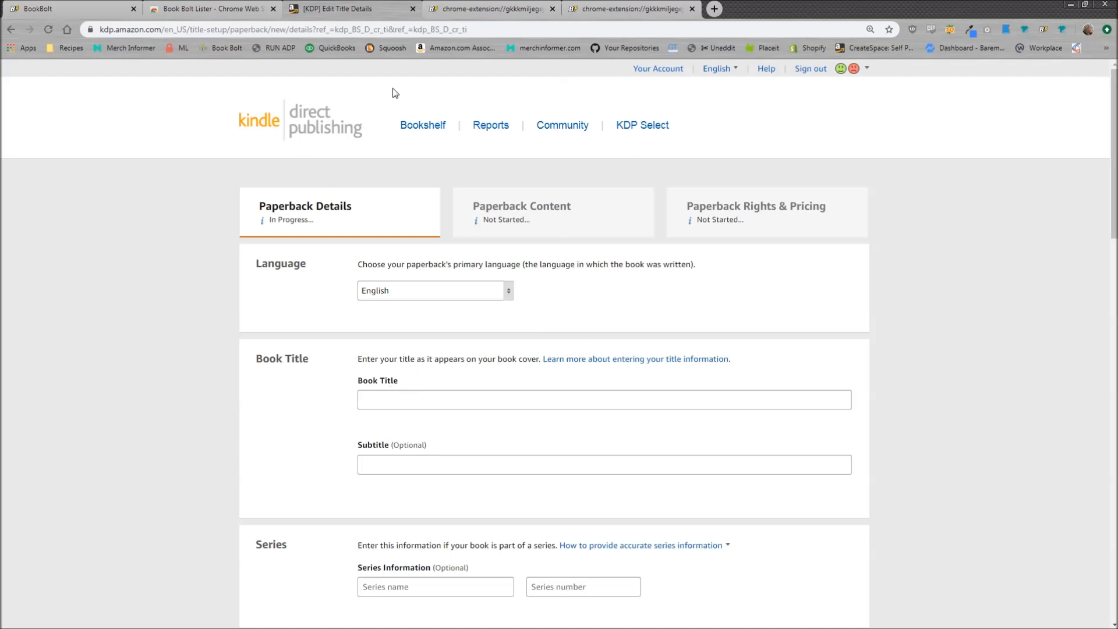
Step: Check the profile's Shift+R hotkey in Book Bolt Lister and use it to autofill the KDP paperback details form
left_click(647, 7)
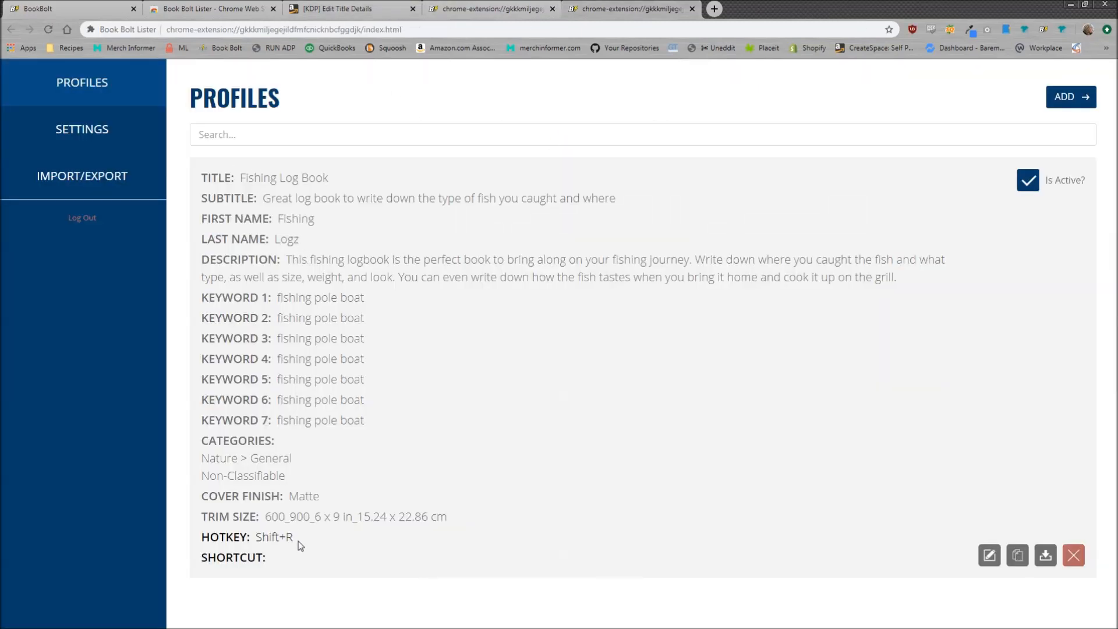
left_click_drag(293, 541, 198, 543)
left_click(347, 5)
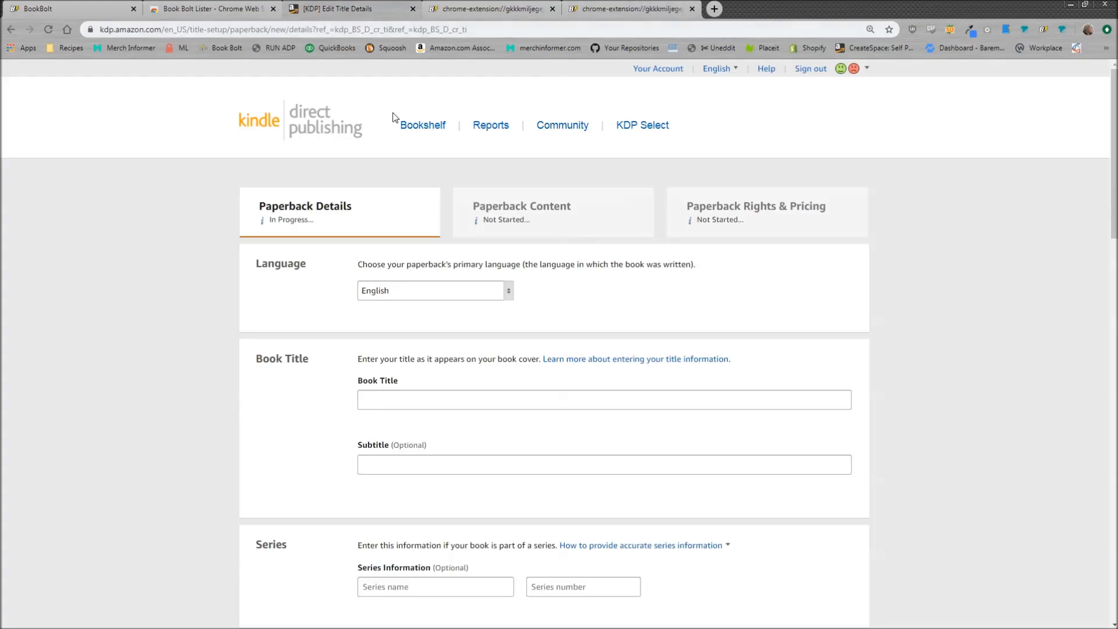
key("shift+r")
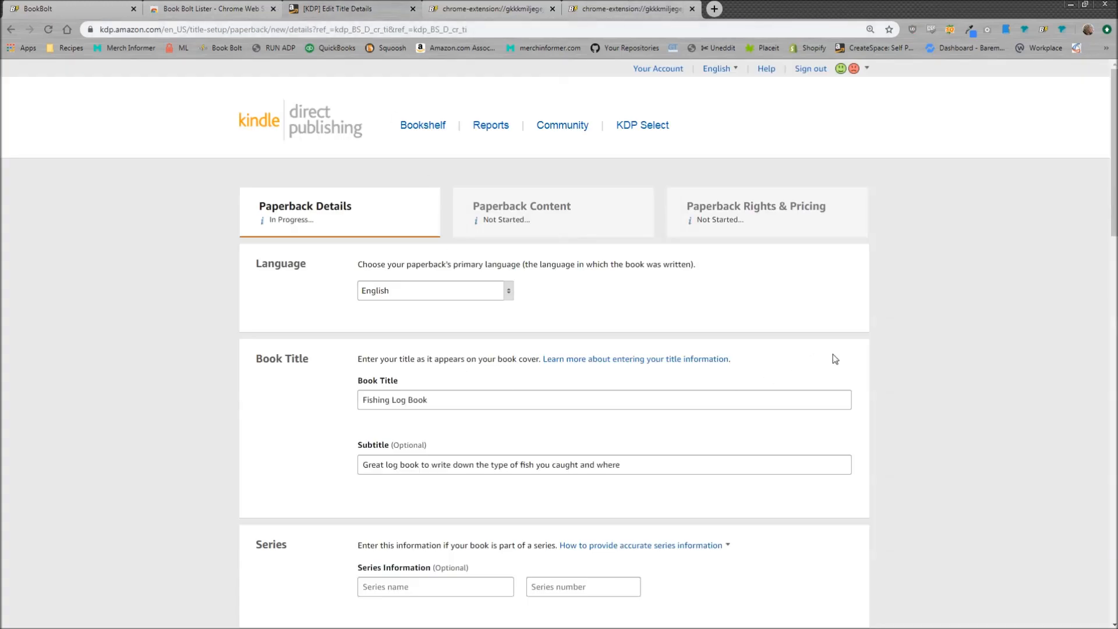
Step: Review the autofilled title, author, description, keywords and categories, and answer No to the adult content question
scroll(438, 299, "down", 2)
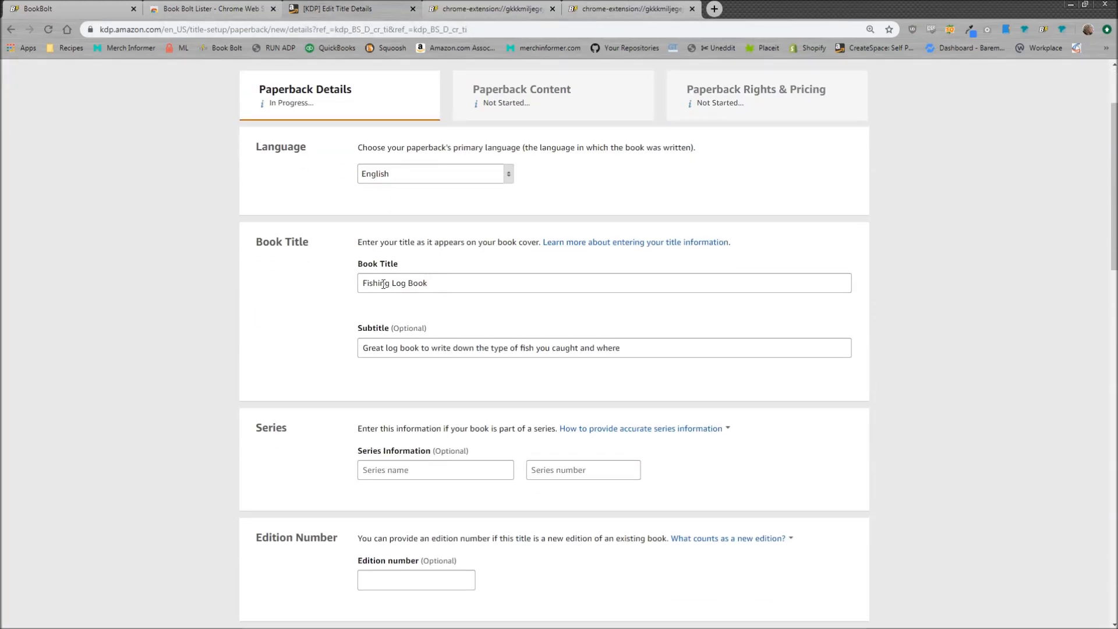
scroll(436, 370, "down", 4)
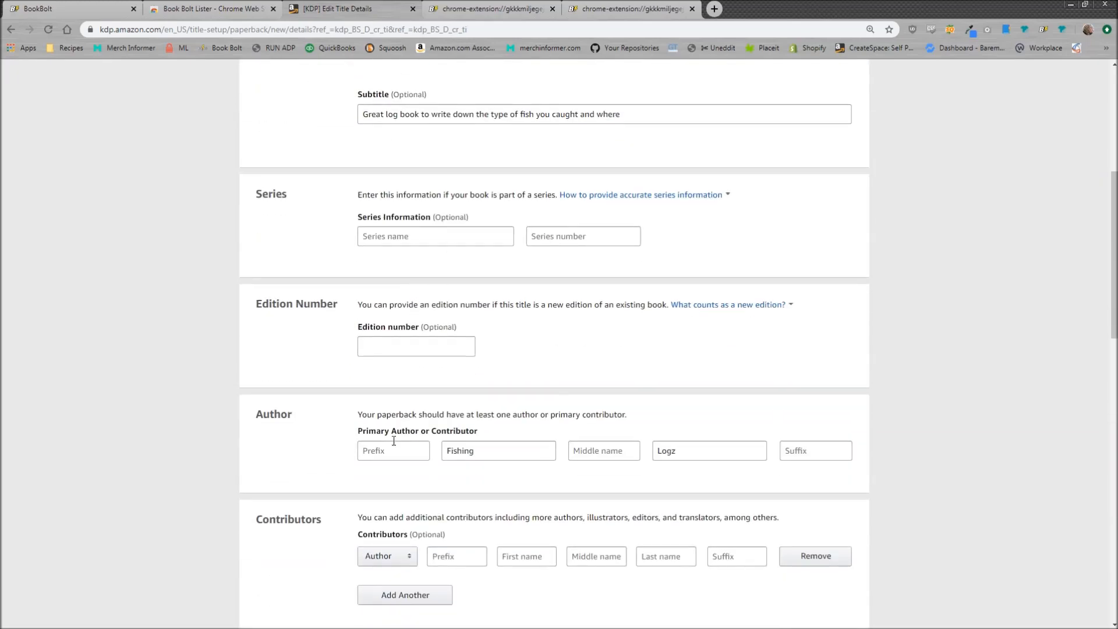
scroll(758, 453, "down", 4)
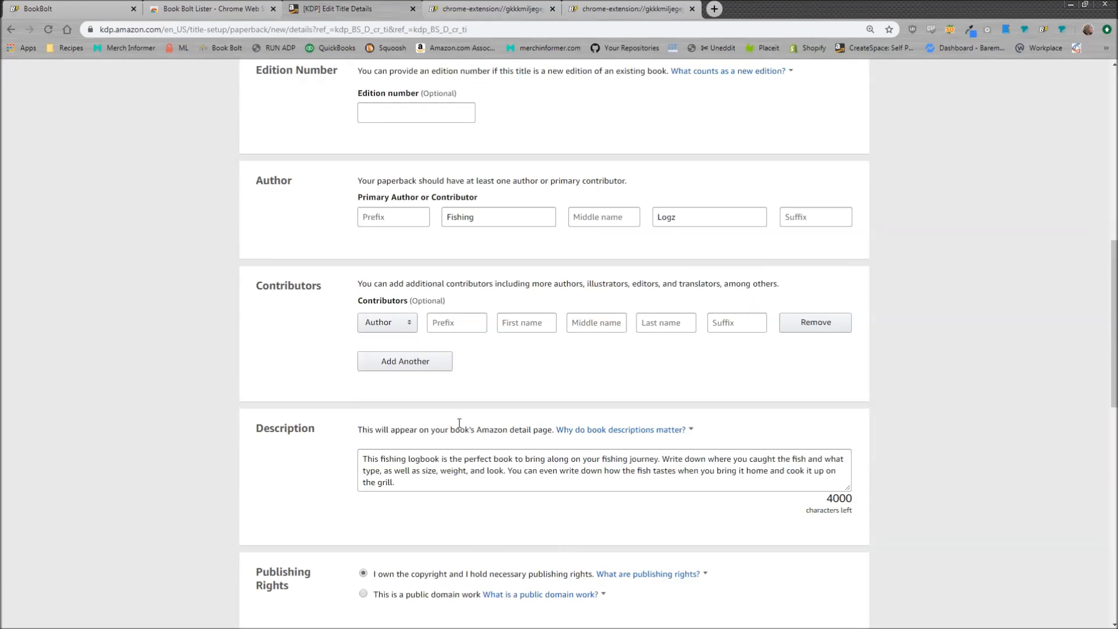
scroll(385, 510, "down", 4)
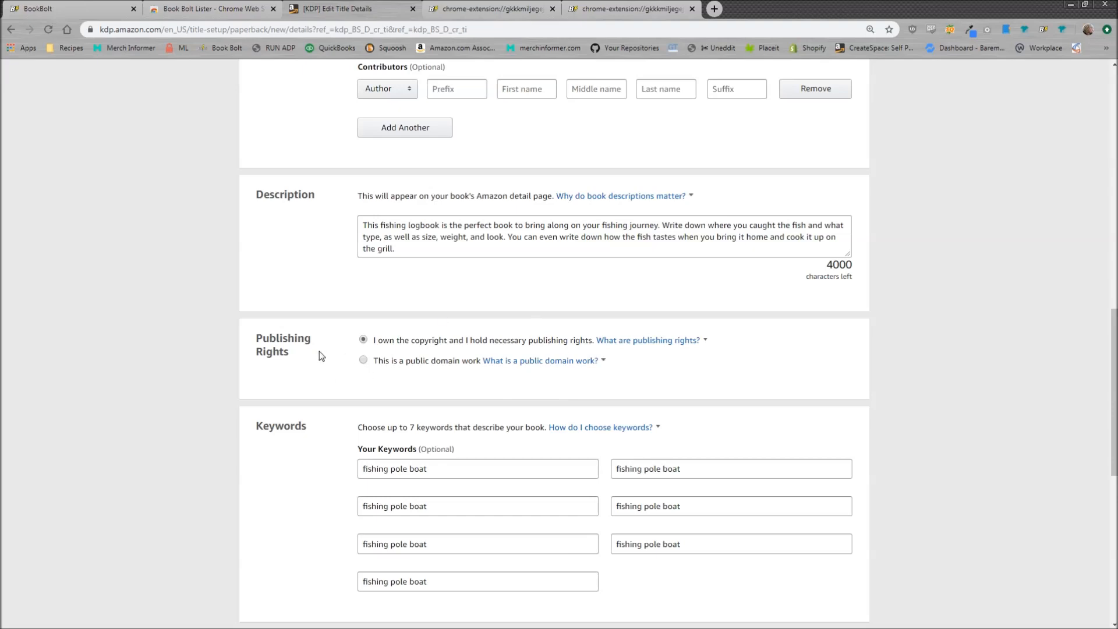
scroll(527, 446, "down", 2)
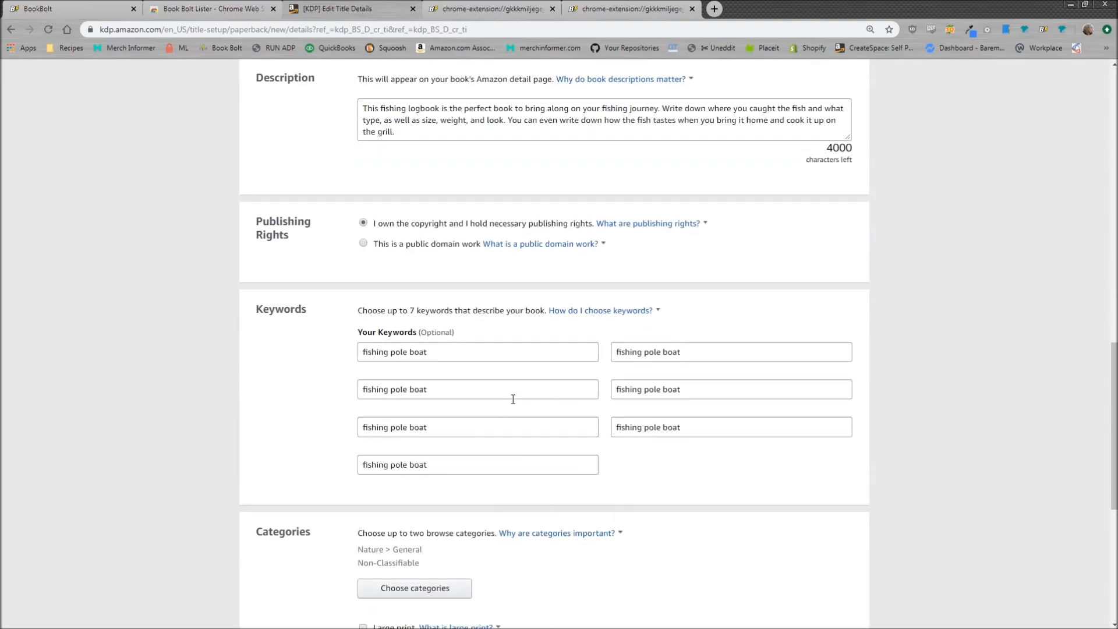
scroll(500, 402, "down", 2)
scroll(384, 454, "down", 4)
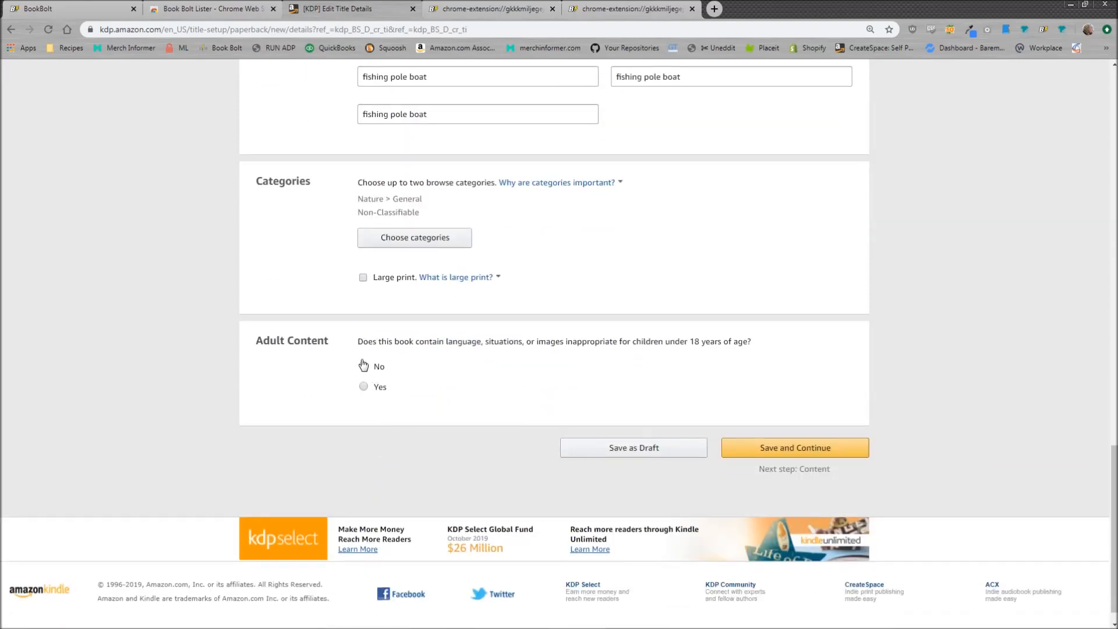
left_click(754, 448)
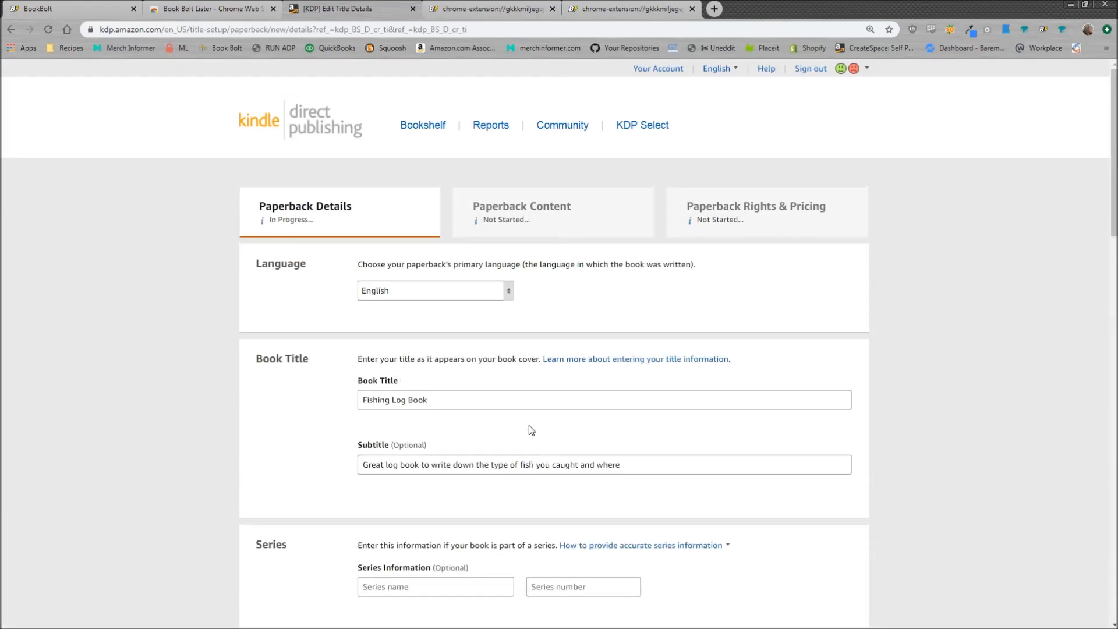
Step: Recheck the completed paperback details, including categories, keywords, publishing rights, description and author
scroll(529, 425, "down", 13)
scroll(519, 474, "down", 6)
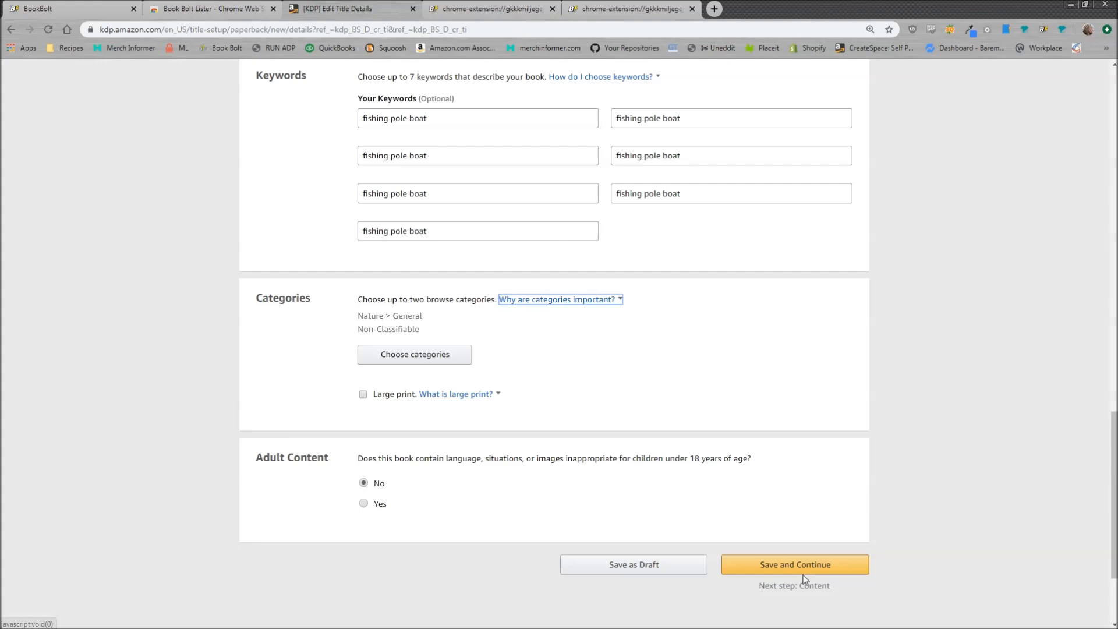
scroll(617, 500, "up", 4)
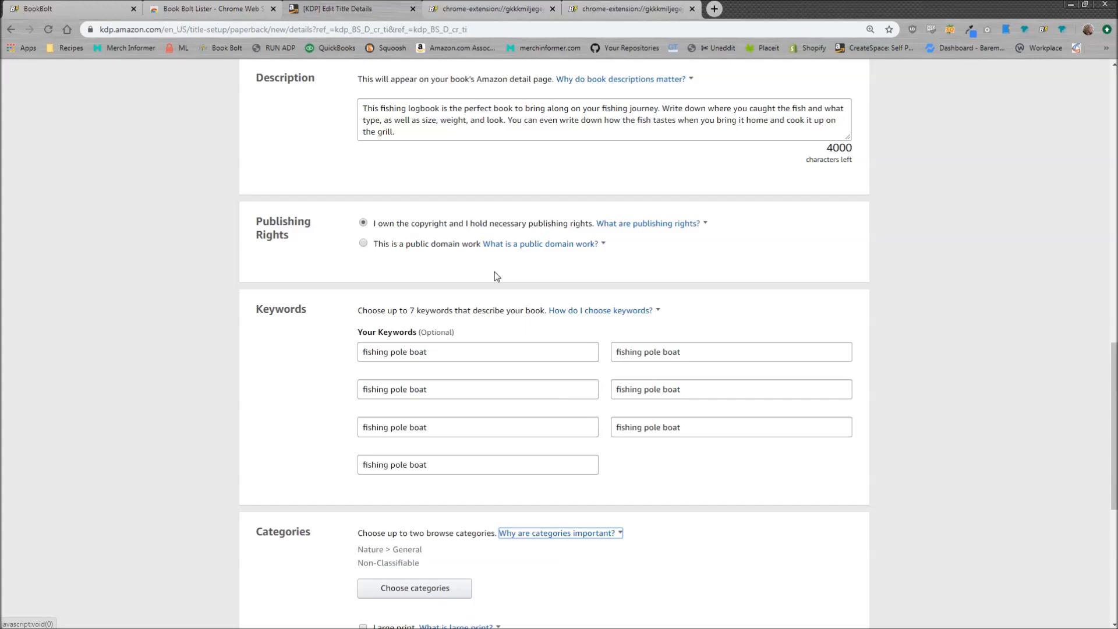
scroll(495, 273, "up", 4)
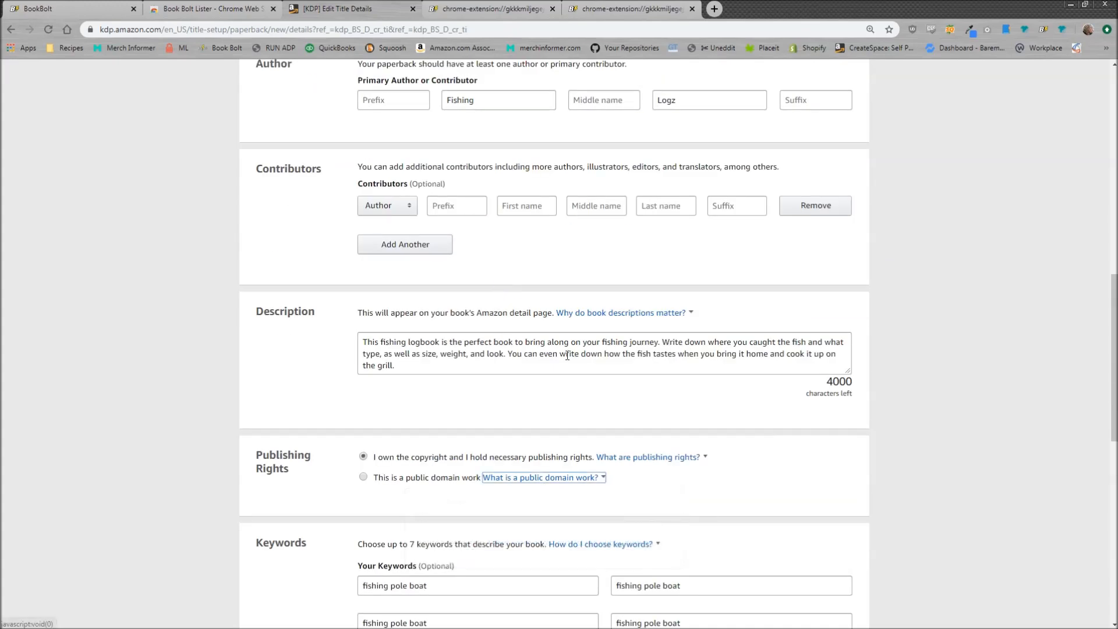